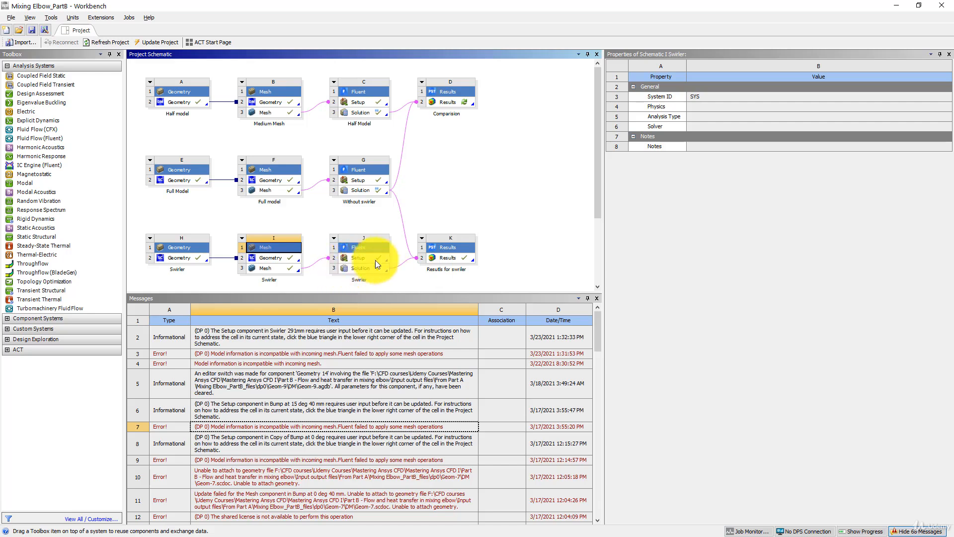
Open the Swirler system's Solution in Fluent and set the momentum spatial discretization to Second Order Upwind
double_click(361, 272)
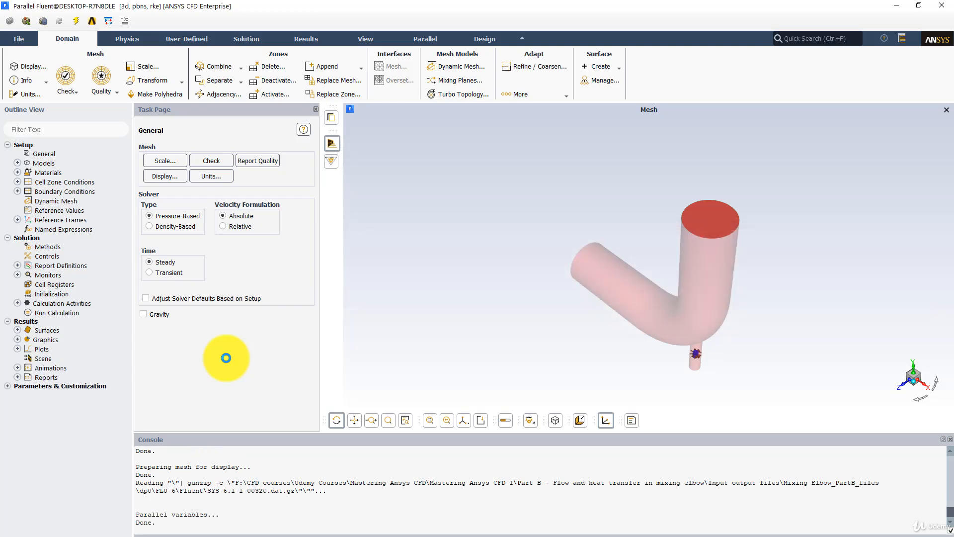
click(68, 249)
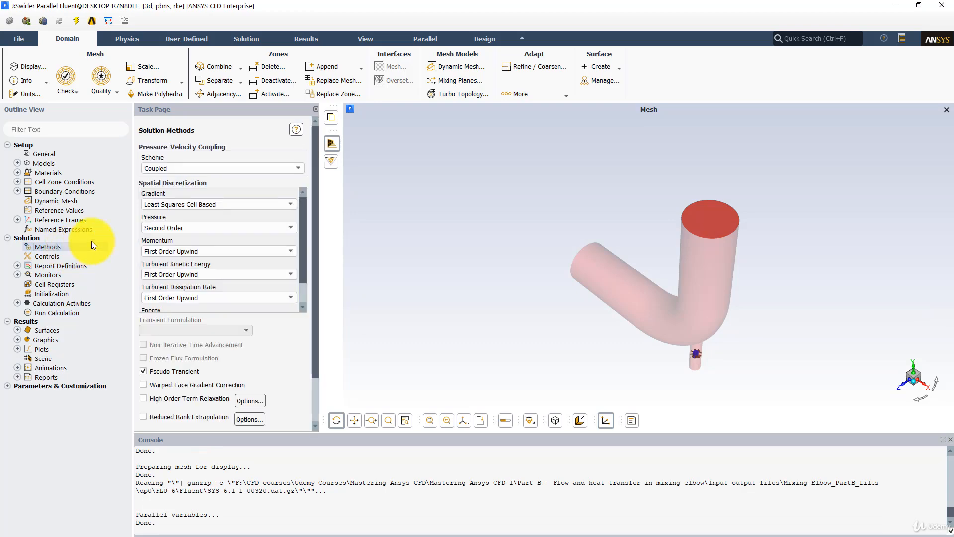
click(169, 255)
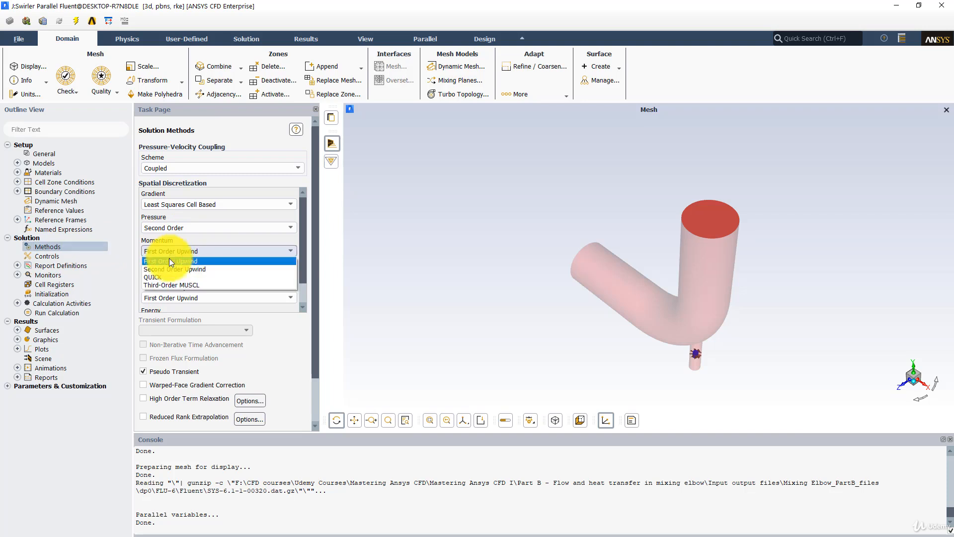
click(166, 271)
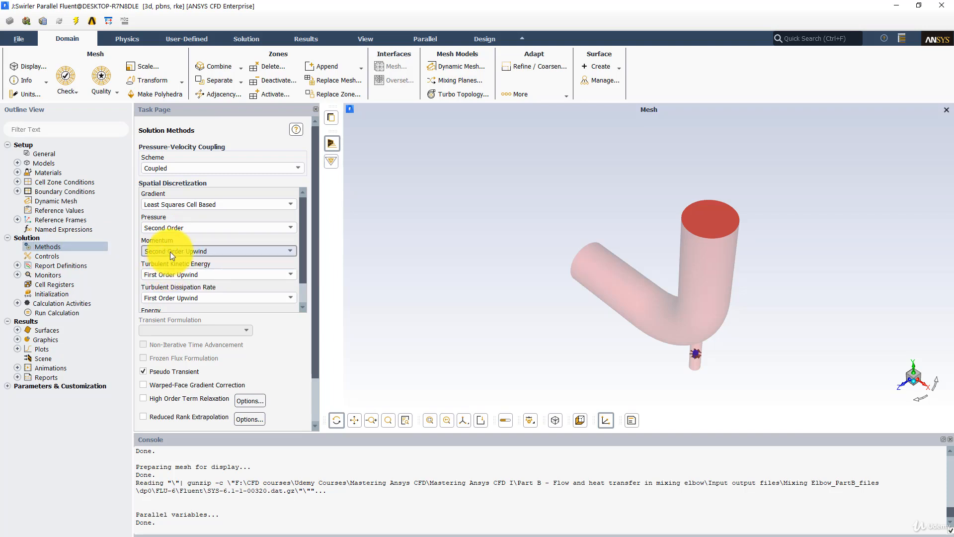
Start the calculation with 400 iterations, using the settings changes for the current calculation only
click(69, 315)
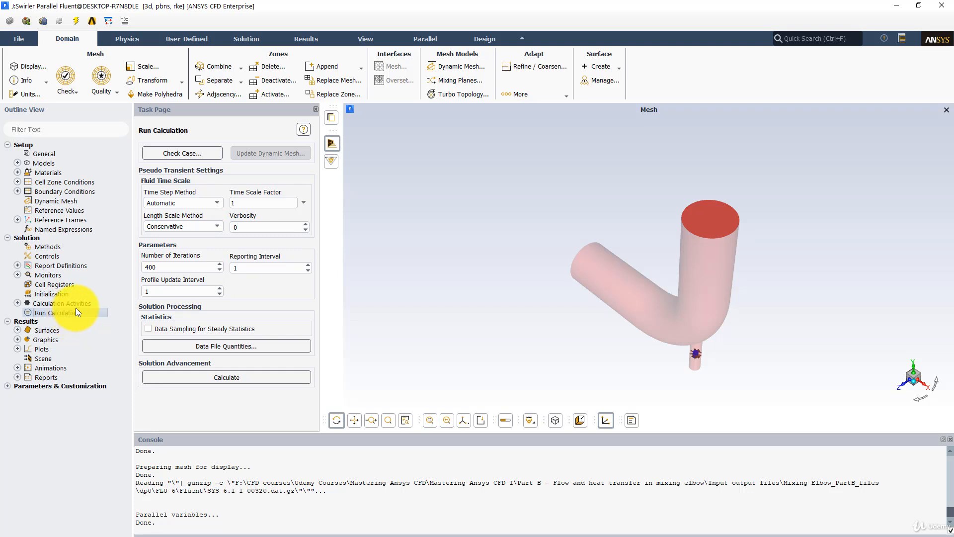
click(252, 377)
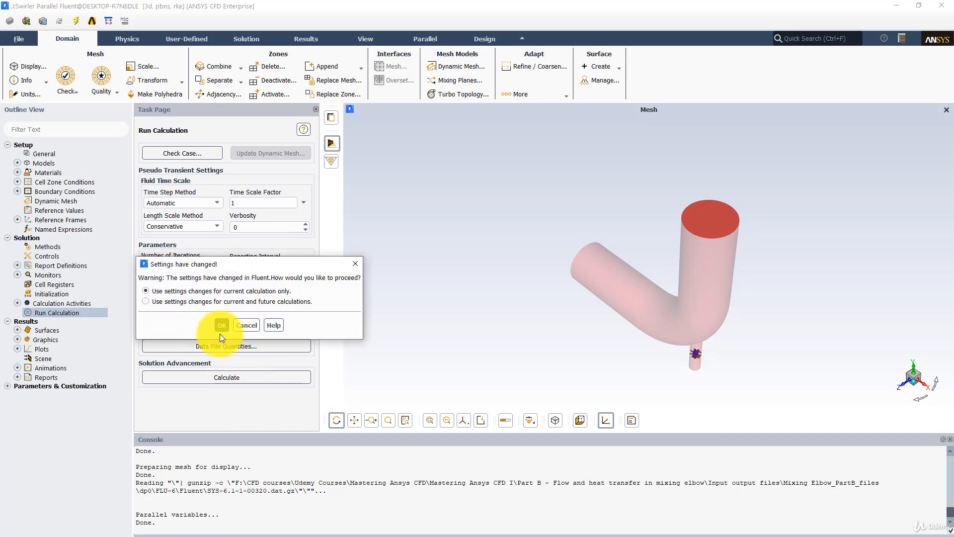
click(222, 328)
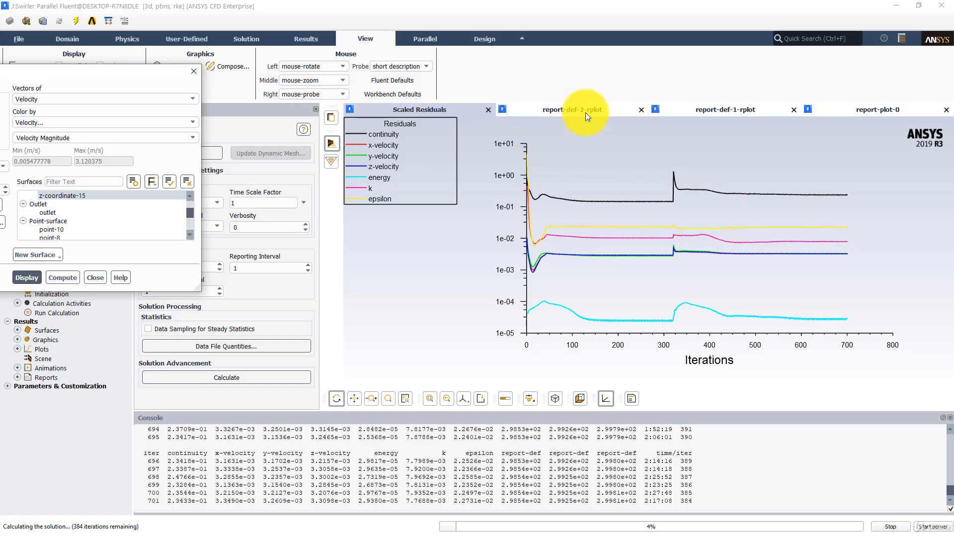
Review the report-def-2, report-def-1 and report-plot-0 temperature histories, and stop the running calculation
click(533, 112)
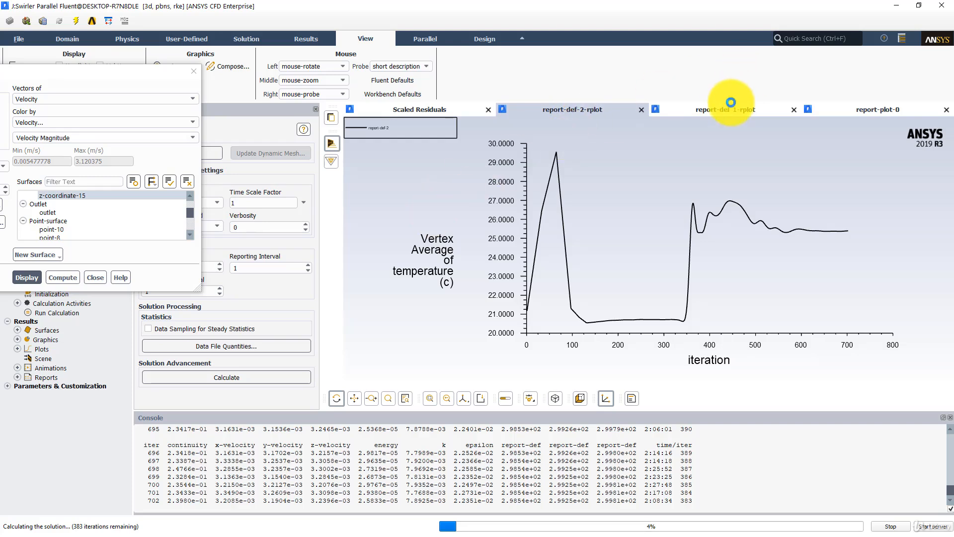
click(730, 107)
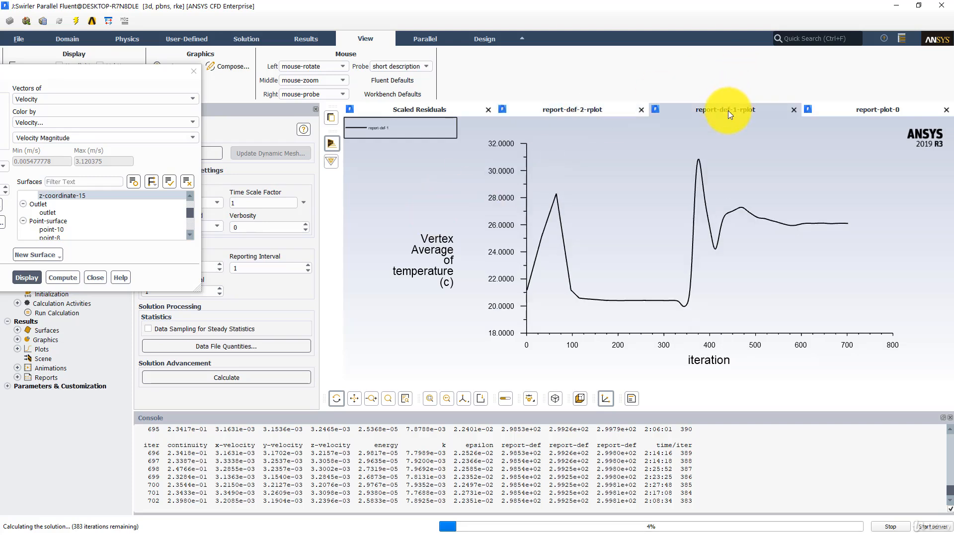
click(834, 114)
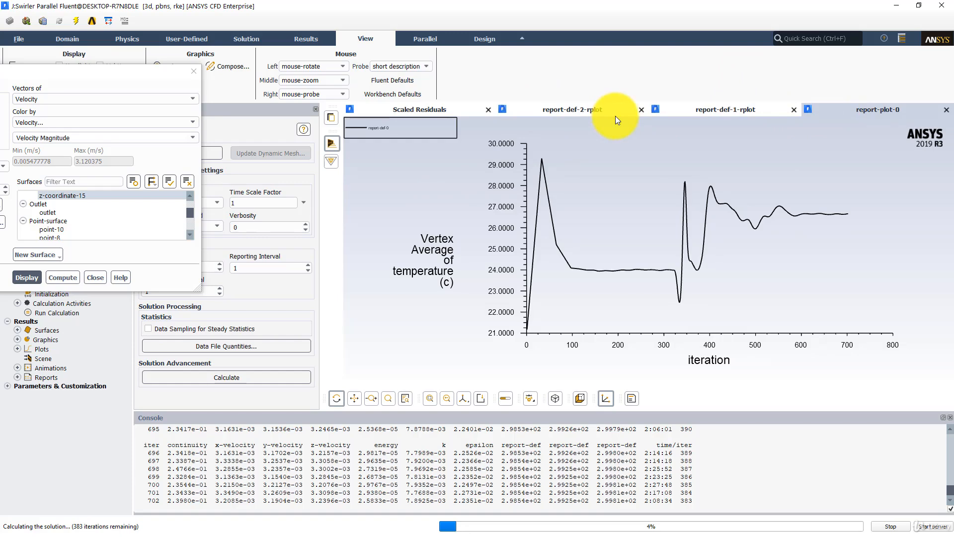
click(577, 112)
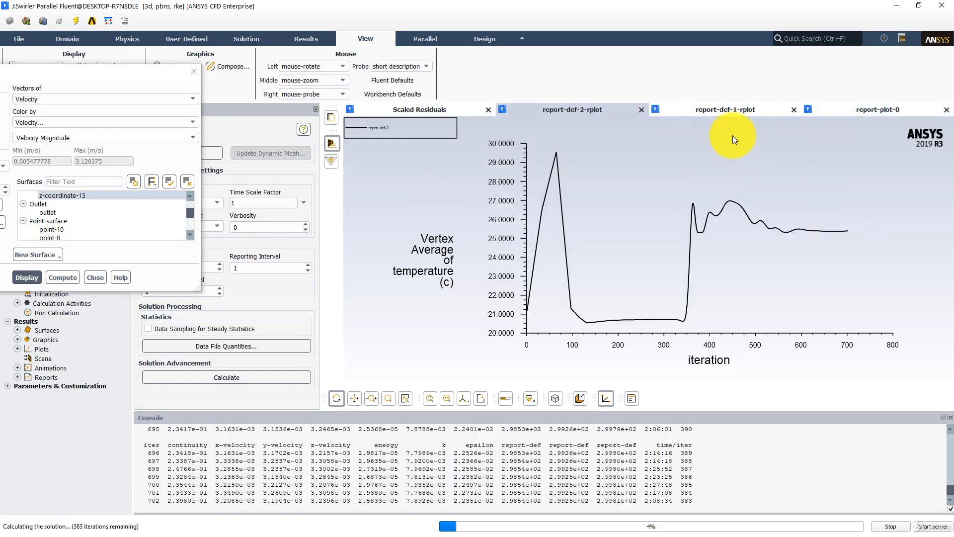
click(724, 112)
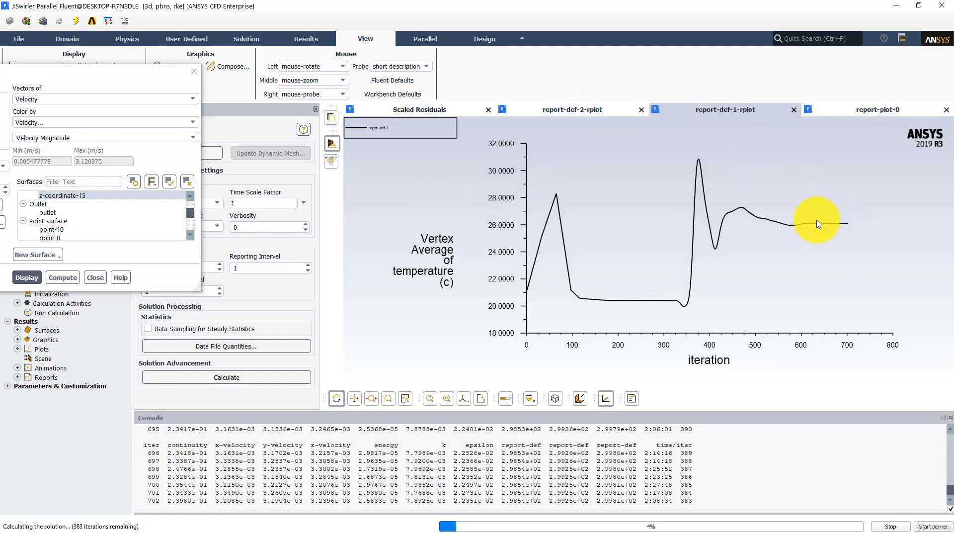
click(858, 113)
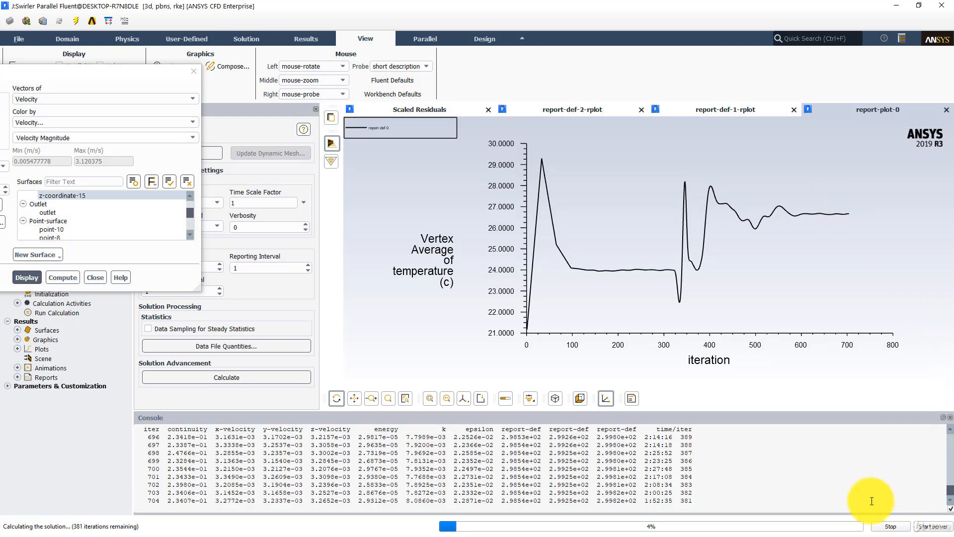
click(882, 527)
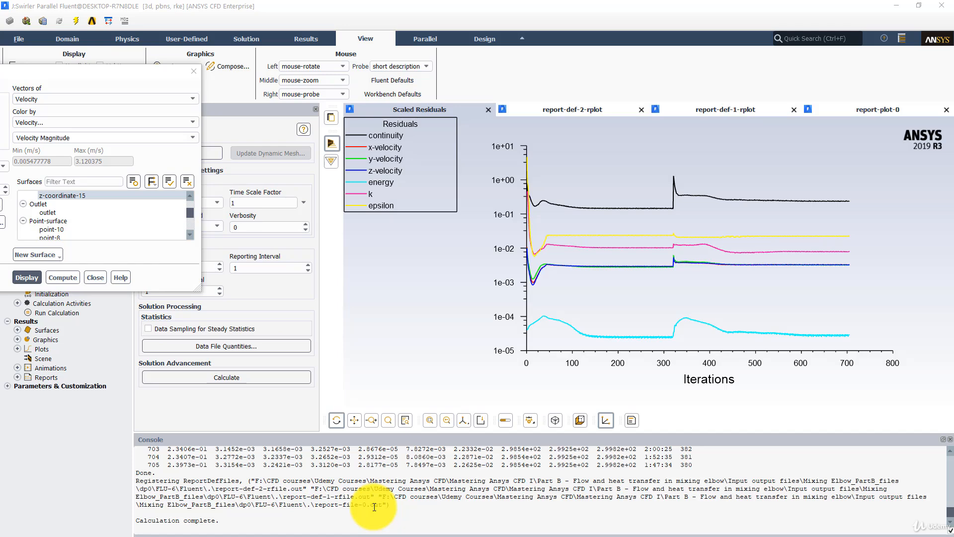
click(194, 71)
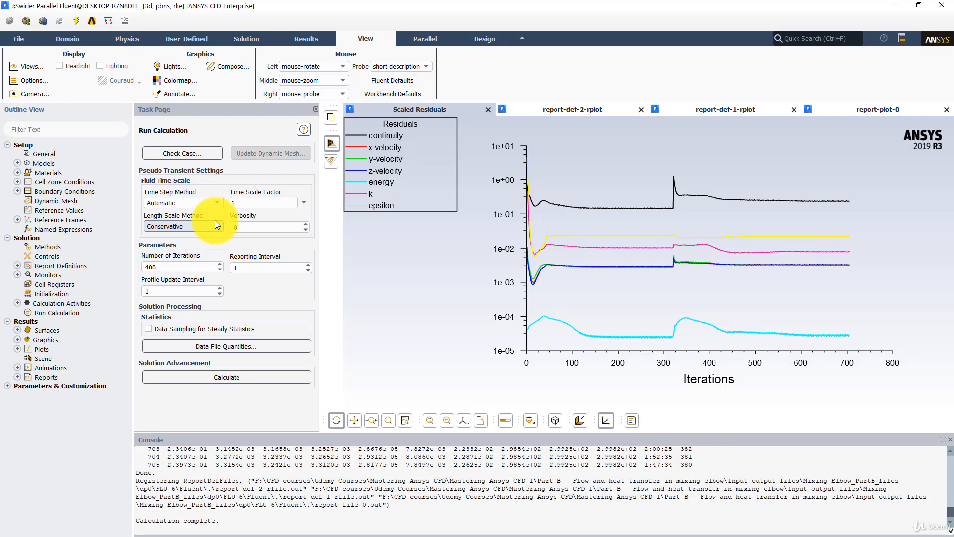
Display filled static temperature contours on the z-coordinate-15 surface and inspect the elbow from several angles
click(305, 35)
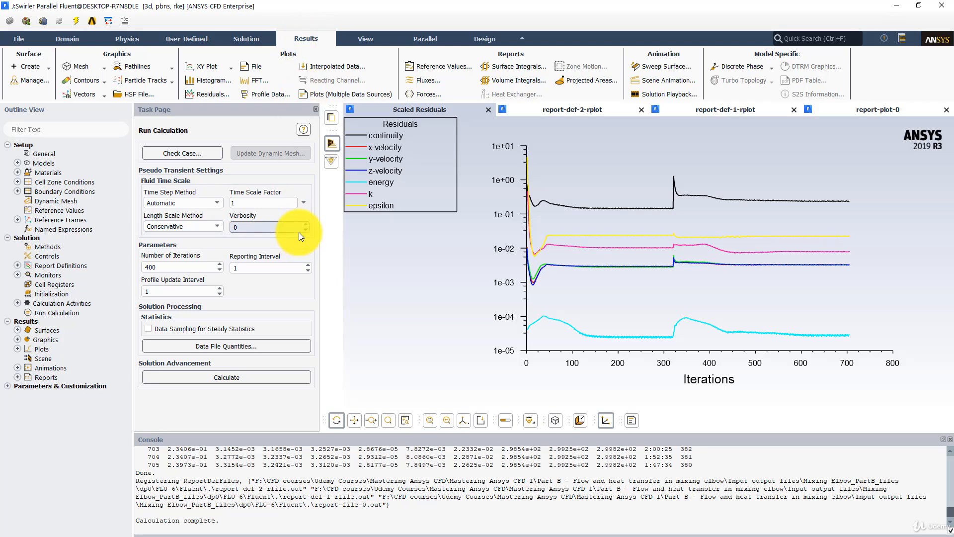
click(73, 79)
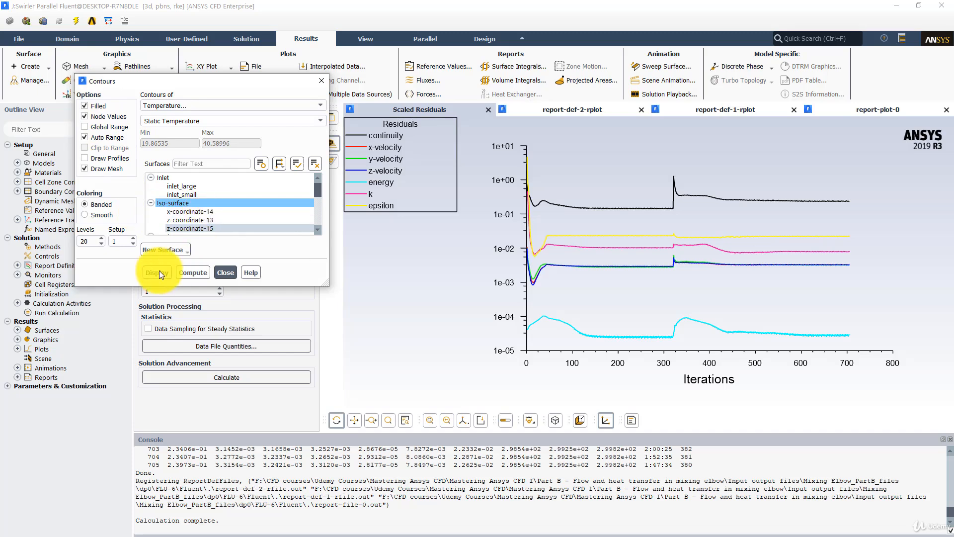
click(158, 272)
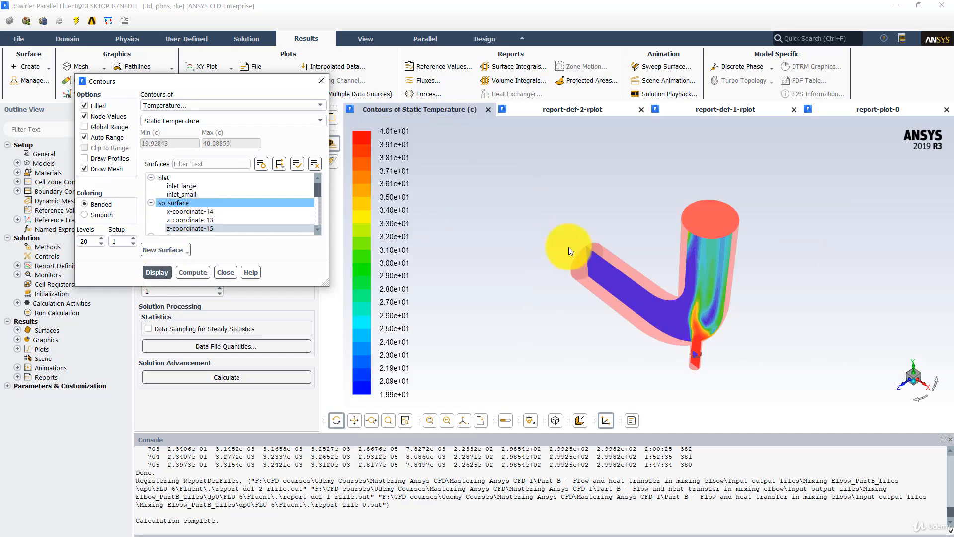
drag(609, 166, 703, 163)
drag(699, 208, 661, 192)
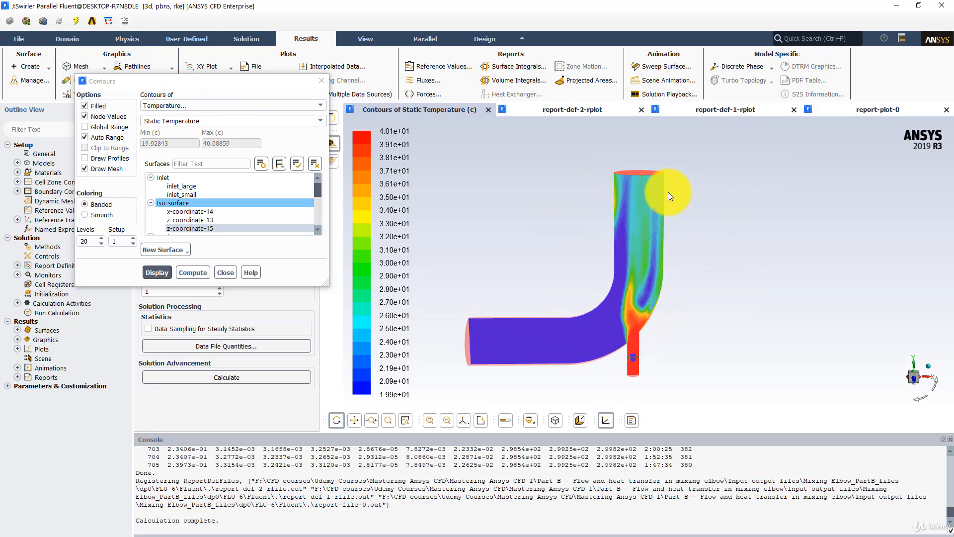
drag(619, 234, 598, 216)
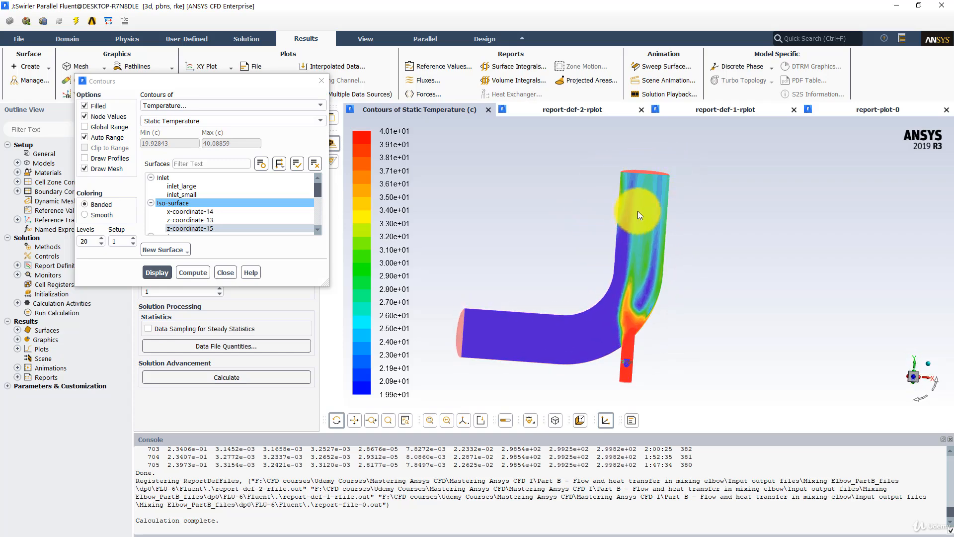
mouse_move(651, 188)
mouse_down()
mouse_move(654, 214)
mouse_move(650, 171)
mouse_up()
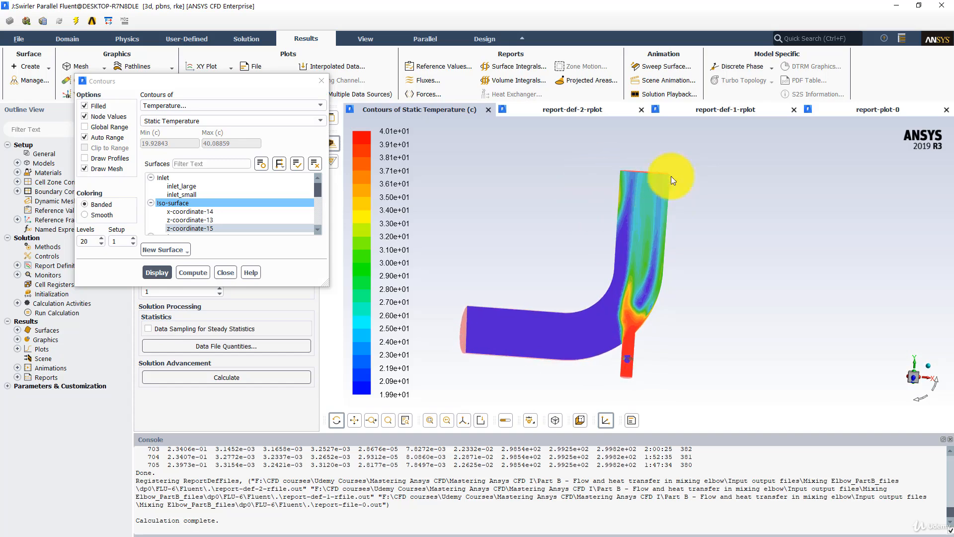
drag(651, 308, 646, 334)
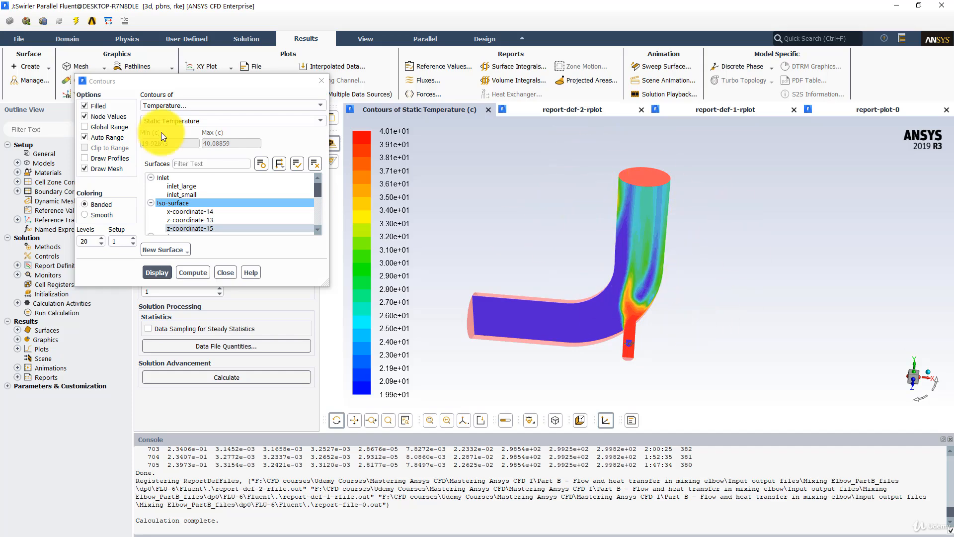
Display velocity magnitude contours on the z-coordinate-15 surface and view the elbow from the front
click(185, 105)
click(159, 151)
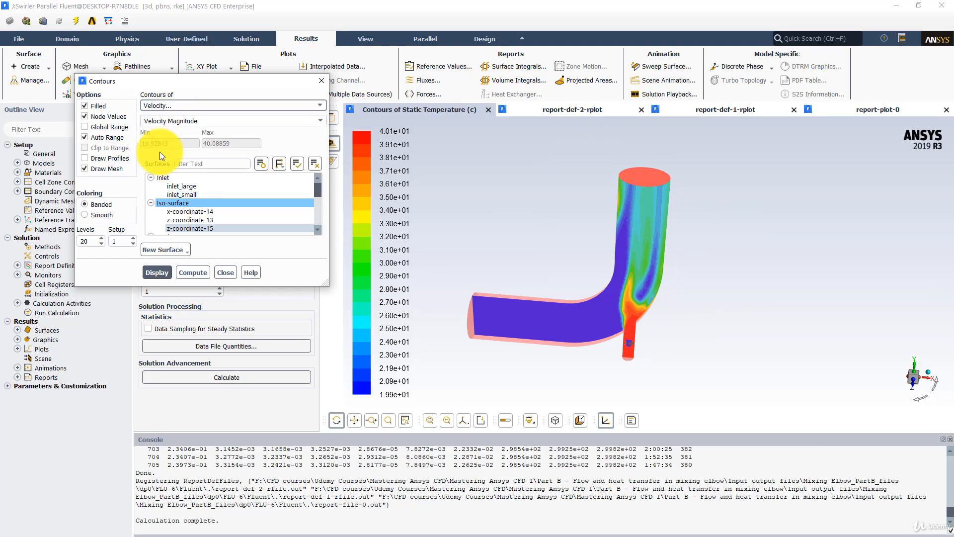
drag(563, 233, 581, 219)
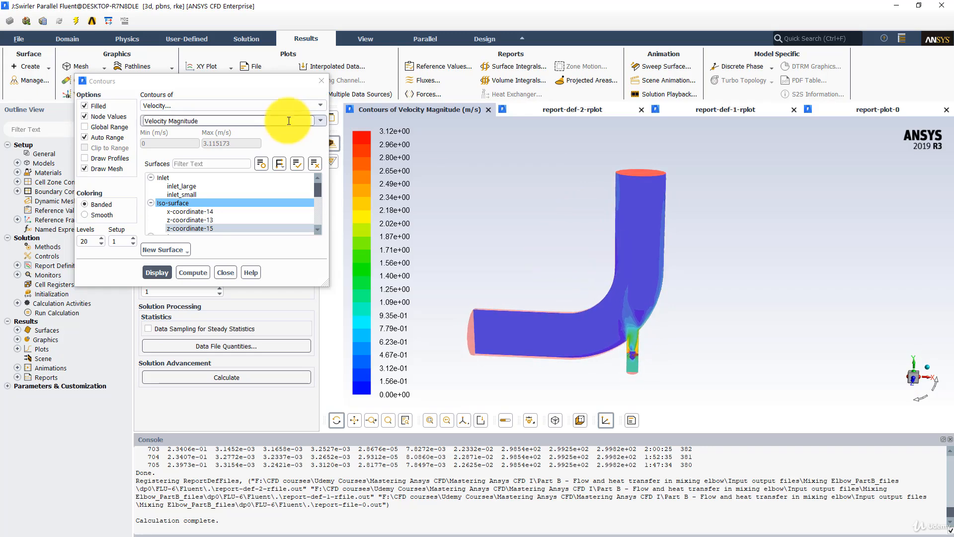
Display velocity vectors on the z-coordinate-15 surface, colored by velocity magnitude, at scale 0.005
drag(260, 80, 152, 203)
click(83, 94)
drag(79, 78, 264, 96)
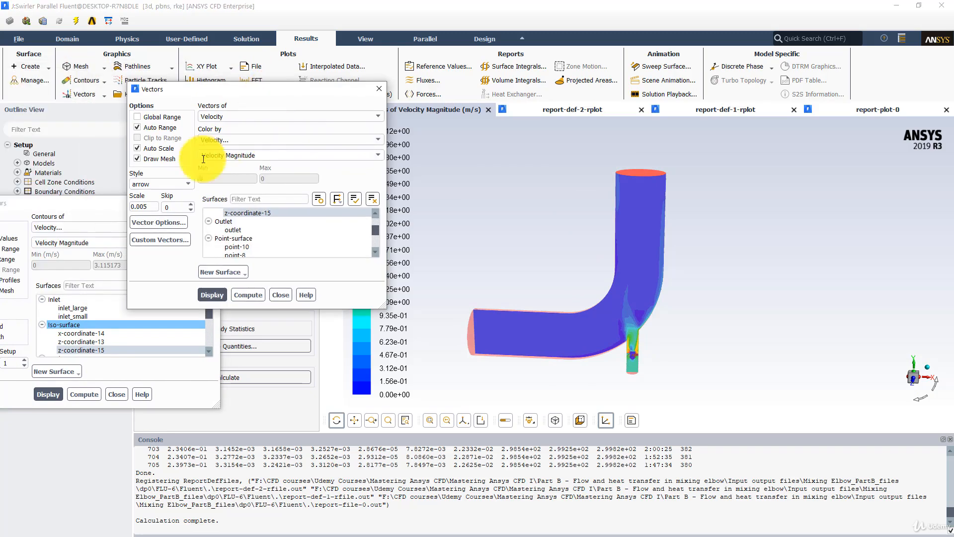
click(214, 295)
Examine the velocity vectors around the elbow bend and along the walls of the vertical pipe
scroll(577, 249, up, 5)
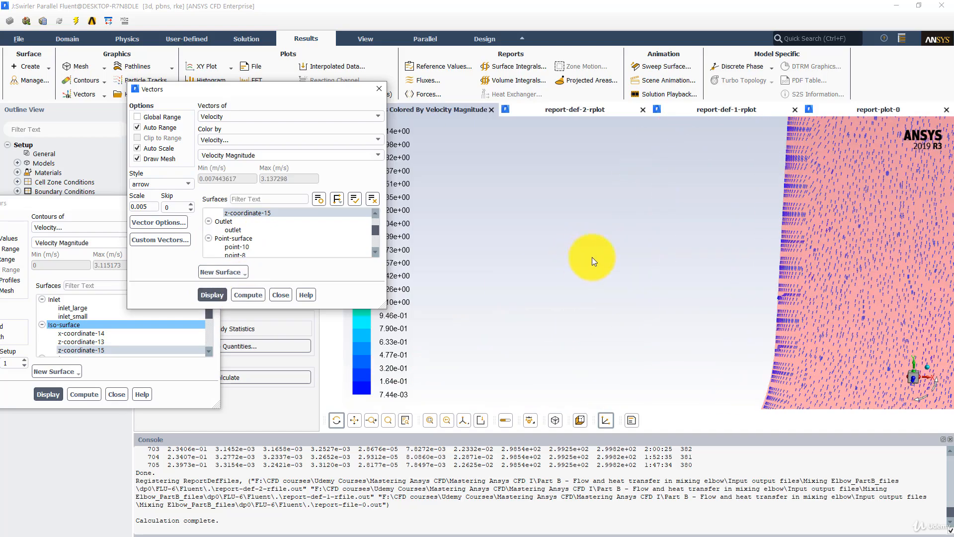
middle_drag(711, 270, 527, 278)
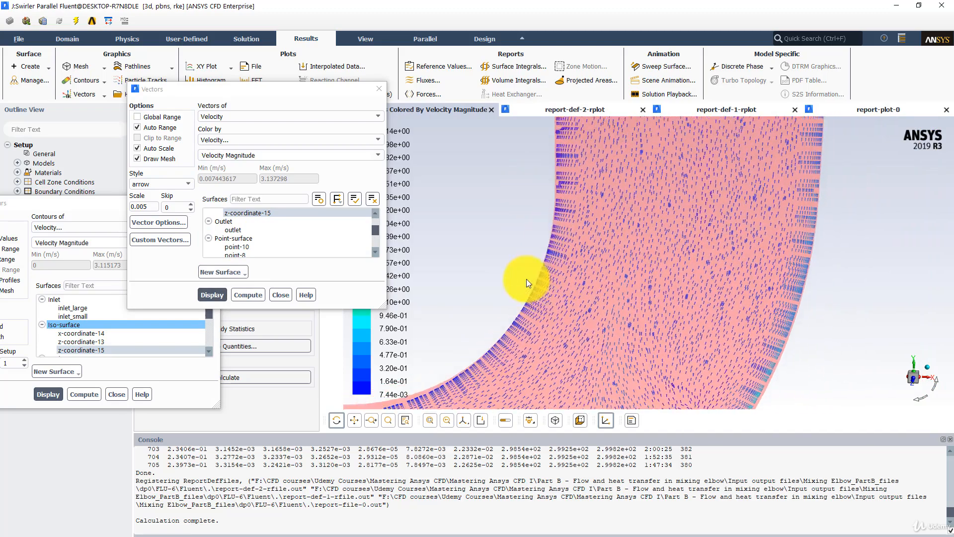
scroll(526, 280, up, 5)
middle_drag(527, 279, 460, 384)
scroll(571, 302, down, 8)
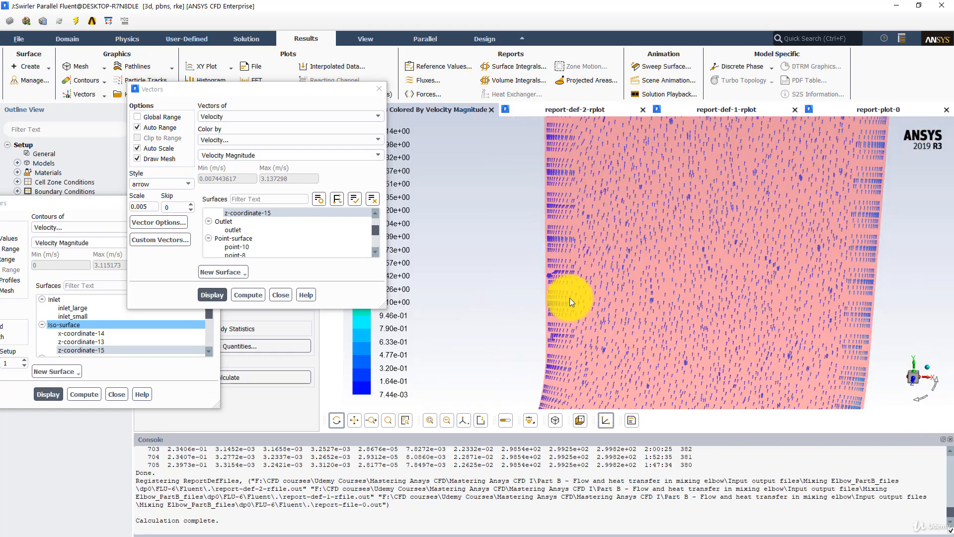
mouse_move(544, 258)
middle_down()
mouse_move(534, 296)
mouse_move(538, 257)
middle_up()
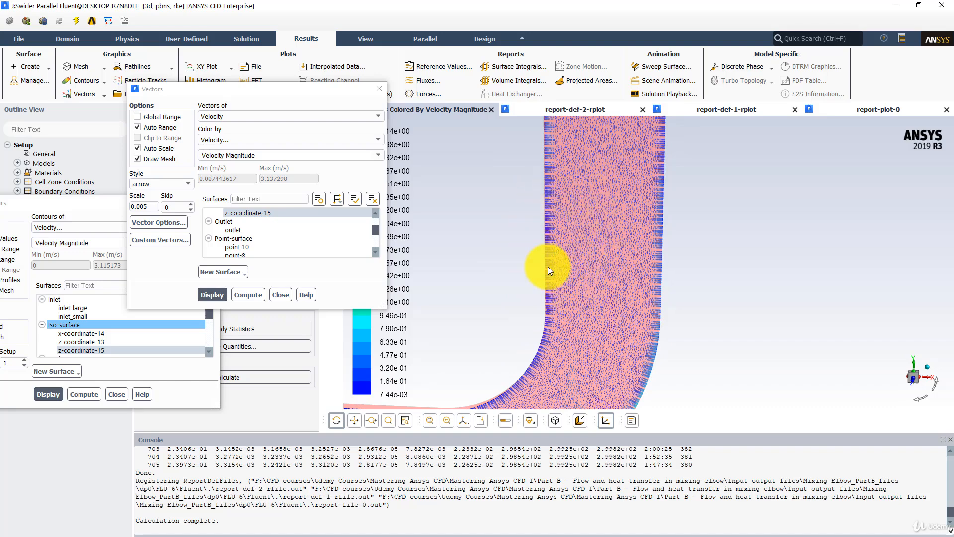
scroll(547, 272, down, 6)
mouse_move(556, 263)
middle_down()
mouse_move(568, 223)
mouse_move(568, 250)
middle_up()
scroll(569, 250, up, 6)
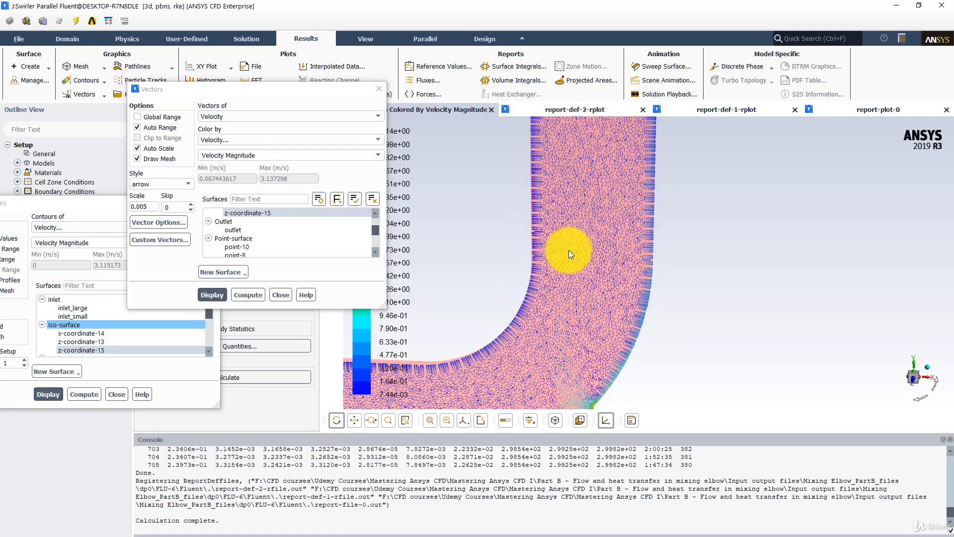
scroll(563, 204, up, 3)
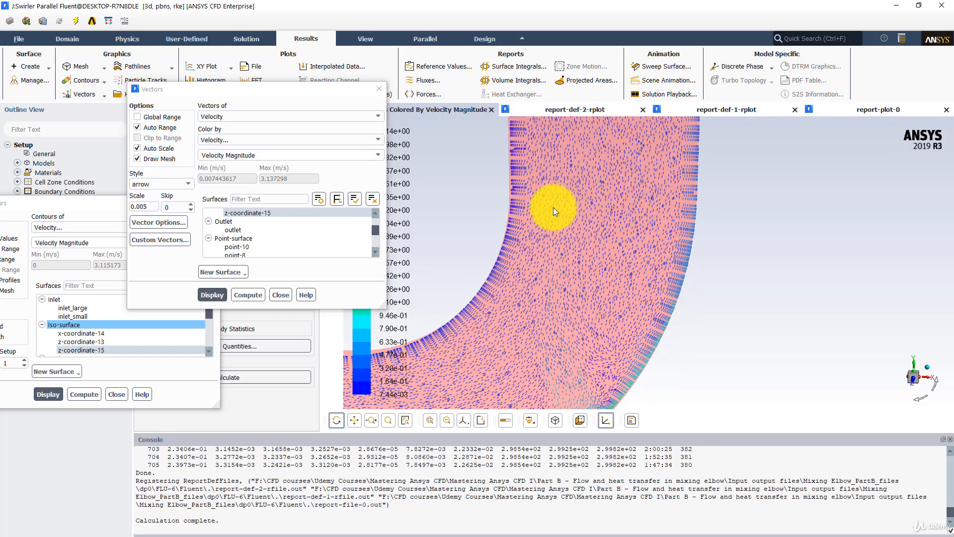
scroll(553, 207, up, 5)
scroll(539, 231, down, 7)
Display static pressure contours on the z-coordinate-15 surface and inspect the swirler in the small inlet pipe
click(43, 205)
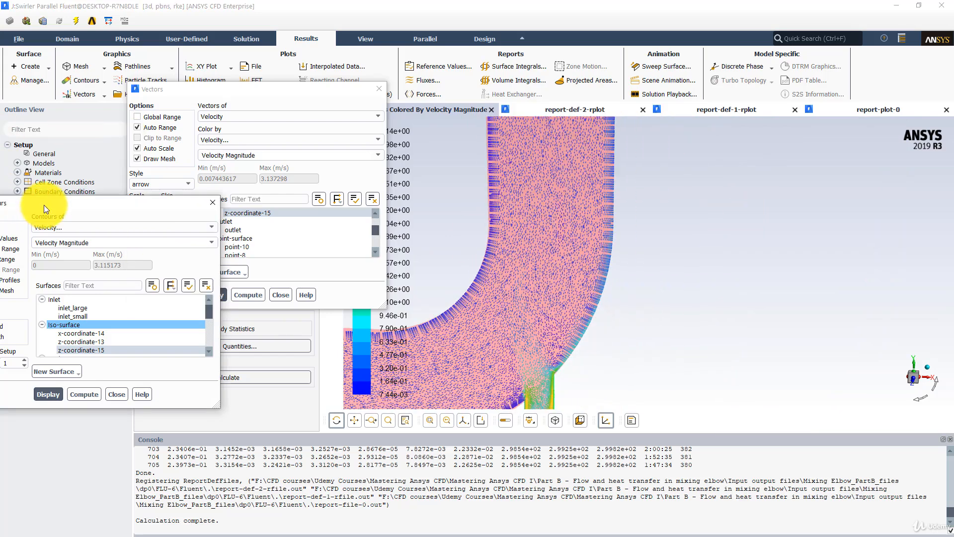
click(55, 225)
click(66, 237)
click(48, 394)
scroll(542, 273, down, 6)
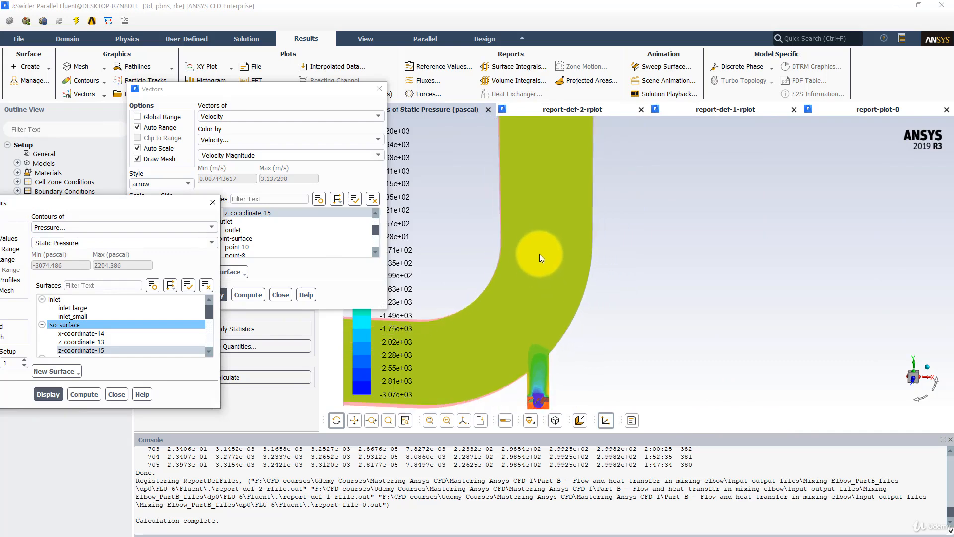
scroll(565, 259, up, 6)
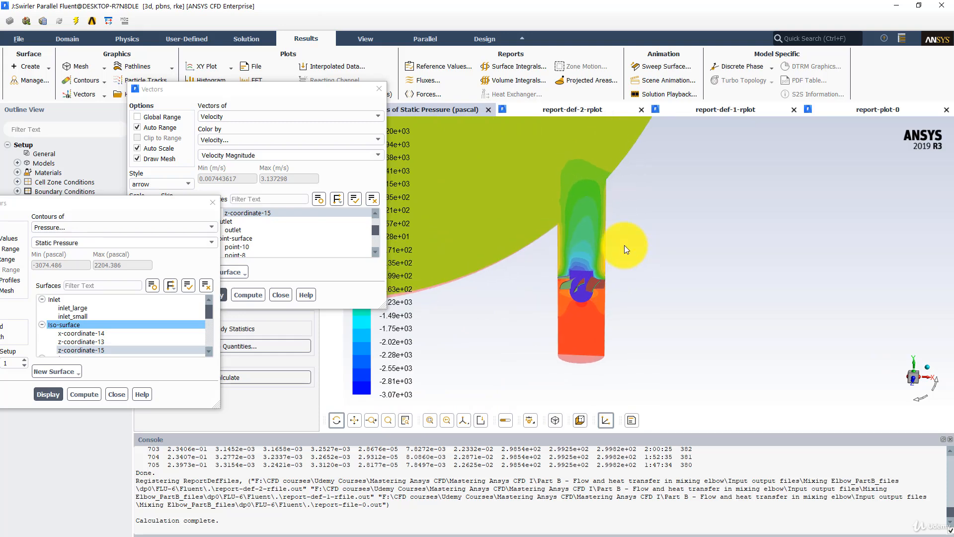
scroll(624, 240, up, 4)
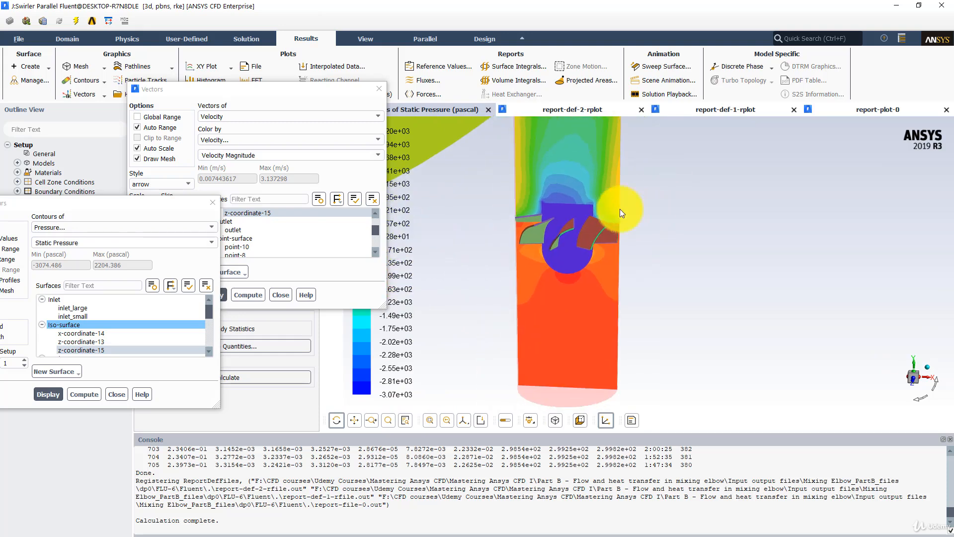
Switch to Workbench and open the swirler comparison results in CFD-Post
drag(620, 213, 655, 233)
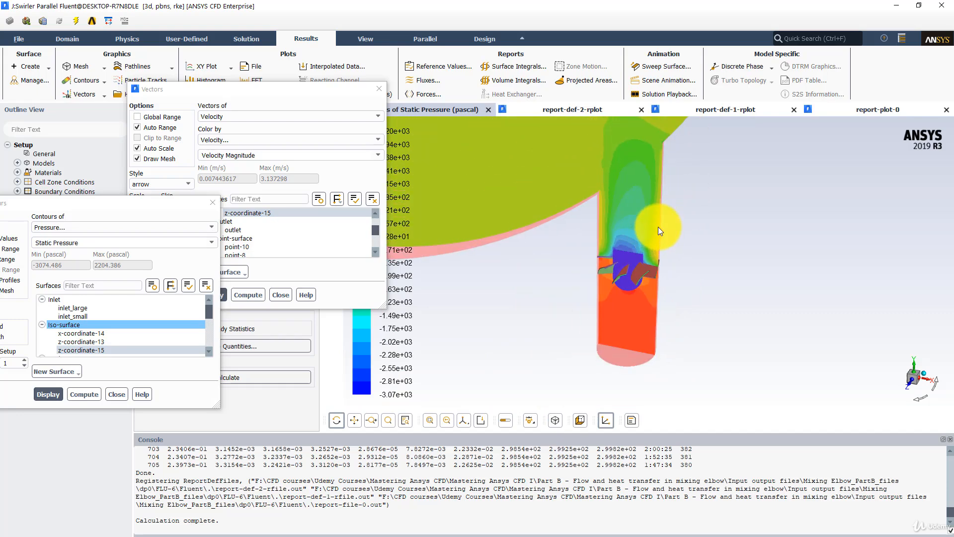
click(446, 269)
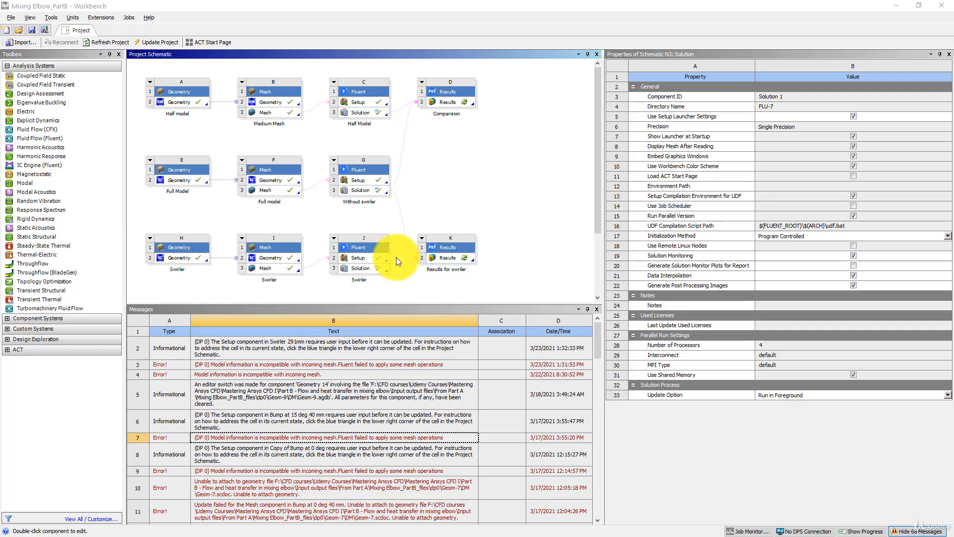
double_click(448, 259)
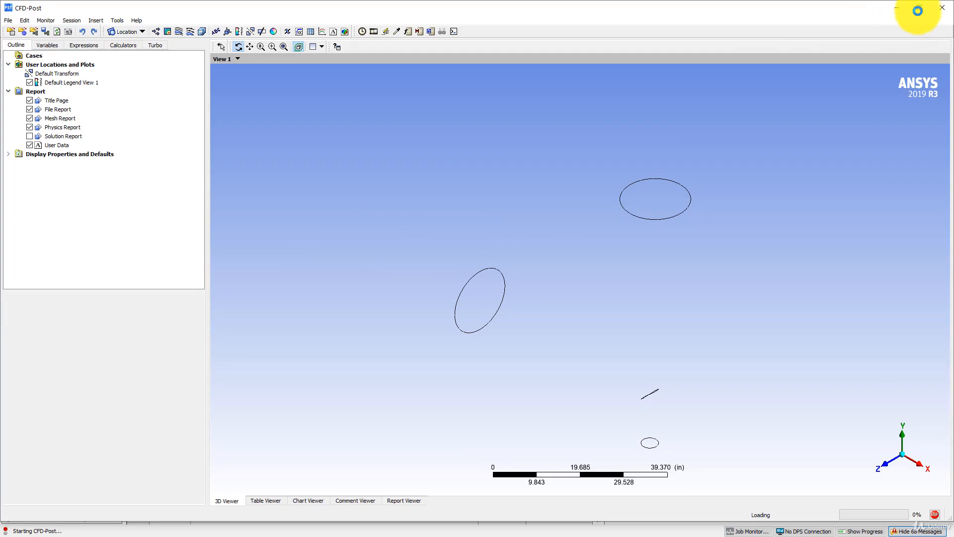
click(920, 8)
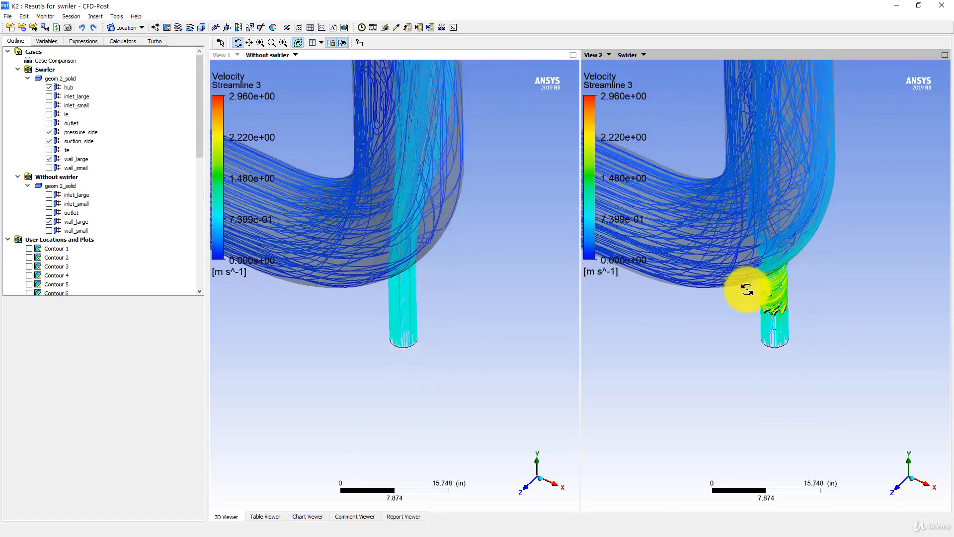
Compare the Streamline 3 velocity streamlines in the Without swirler and Swirler views, looking along the vertical pipe and from the side
mouse_move(755, 243)
mouse_down()
mouse_move(765, 320)
mouse_move(752, 348)
mouse_up()
scroll(459, 331, up, 1)
mouse_move(397, 358)
ctrl+middle_down()
mouse_move(473, 284)
mouse_move(487, 281)
mouse_move(479, 277)
ctrl+middle_up()
scroll(474, 284, up, 3)
scroll(474, 276, up, 3)
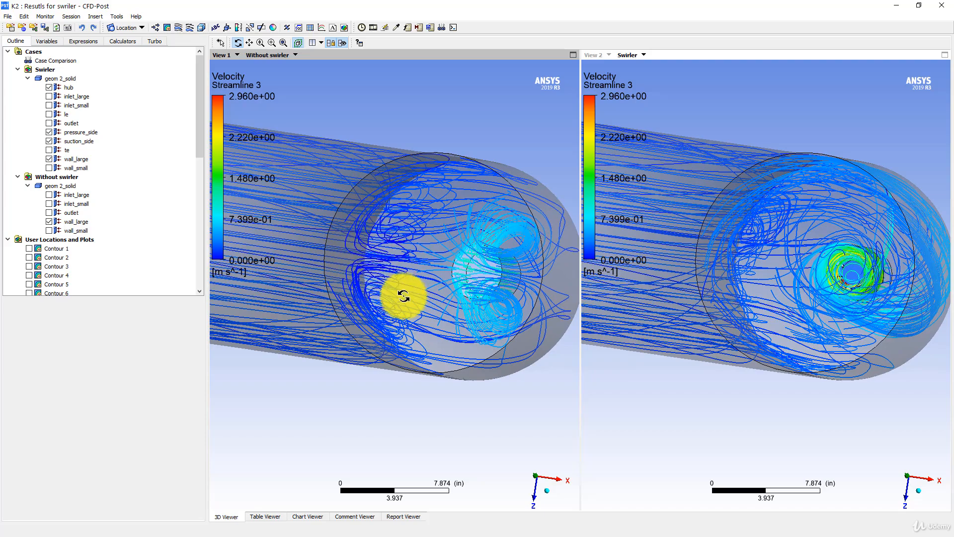
ctrl+middle_drag(438, 297, 437, 295)
middle_drag(776, 329, 785, 334)
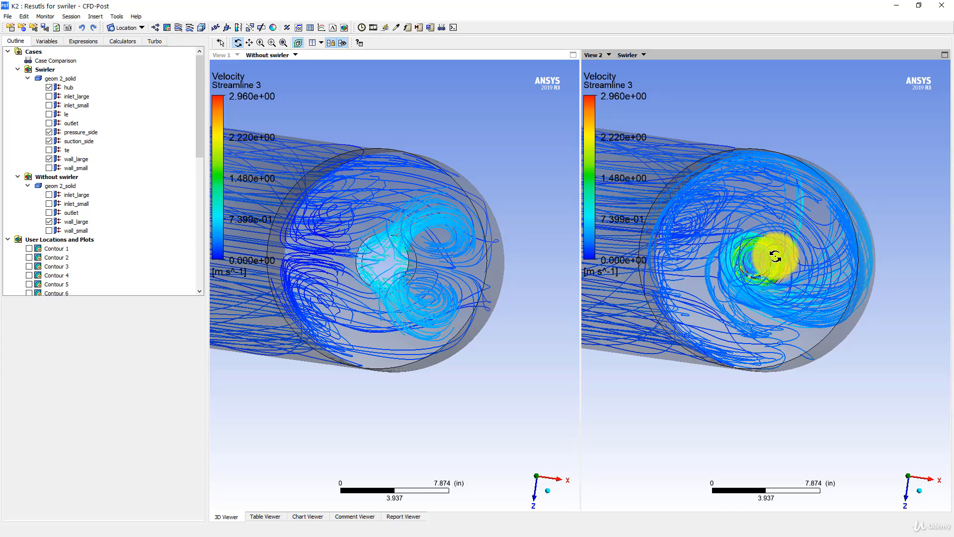
drag(750, 272, 428, 247)
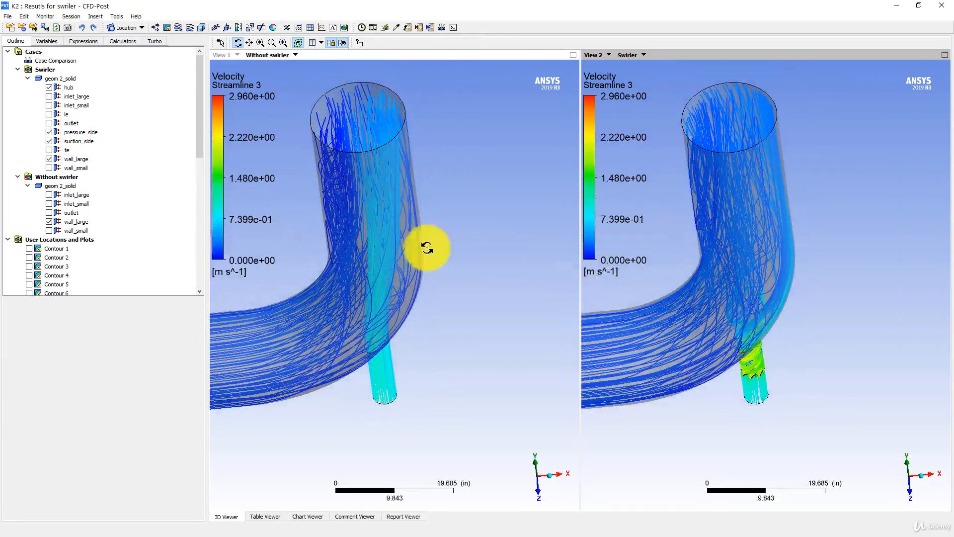
Show Contour 6 and hide Streamline 3, viewing both elbows from the front
scroll(84, 201, down, 6)
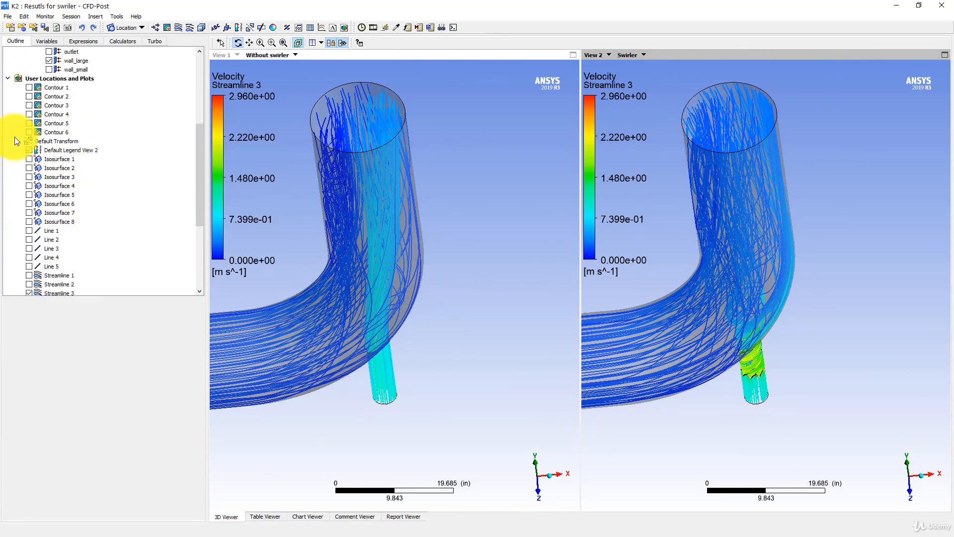
click(29, 132)
scroll(69, 234, down, 3)
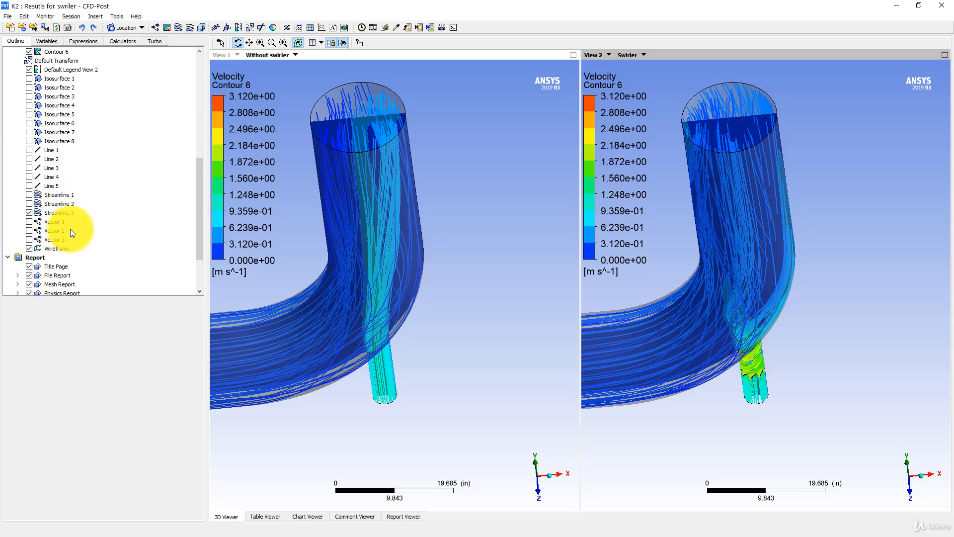
click(29, 213)
drag(375, 221, 410, 213)
scroll(19, 185, down, 3)
scroll(23, 187, up, 5)
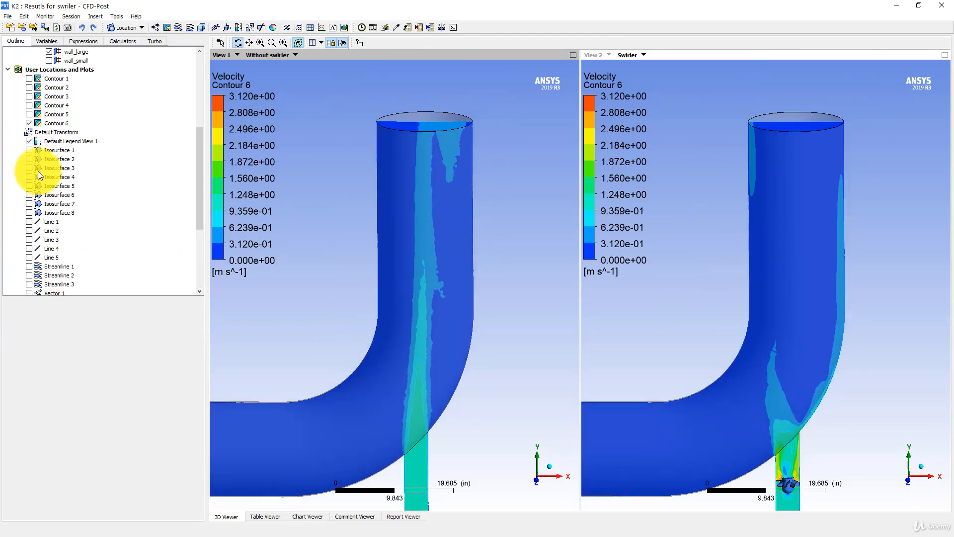
Check the location and variable of Contour 6 and the definition of Isosurface 8
double_click(51, 123)
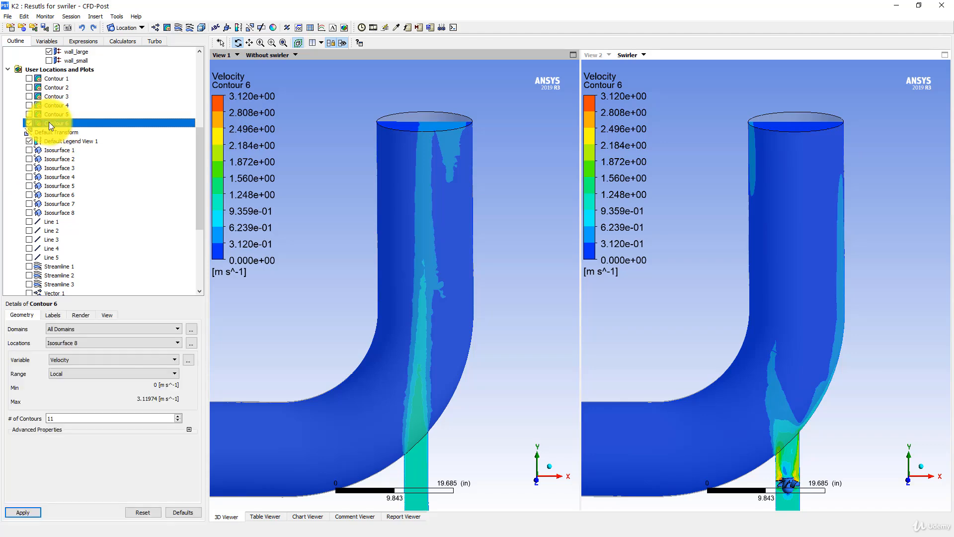
scroll(76, 218, down, 2)
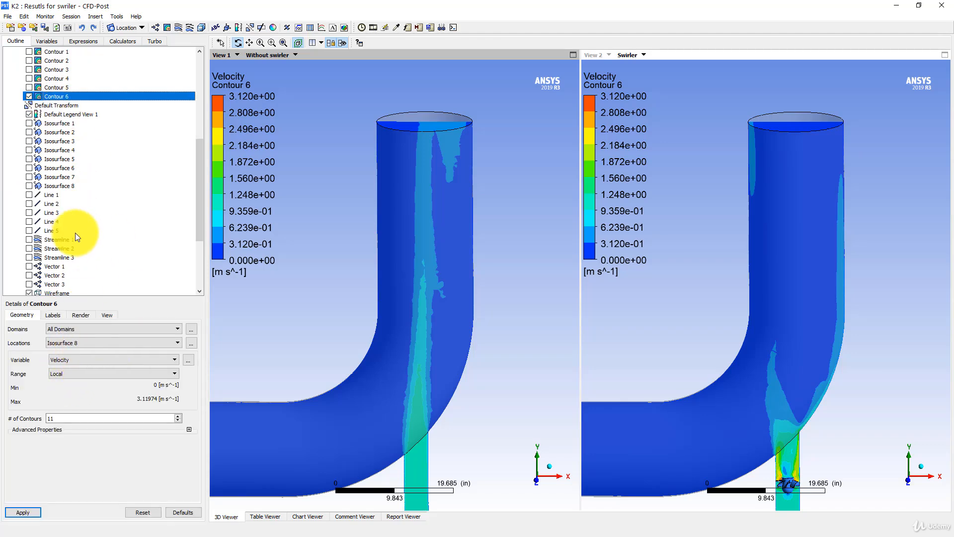
click(62, 159)
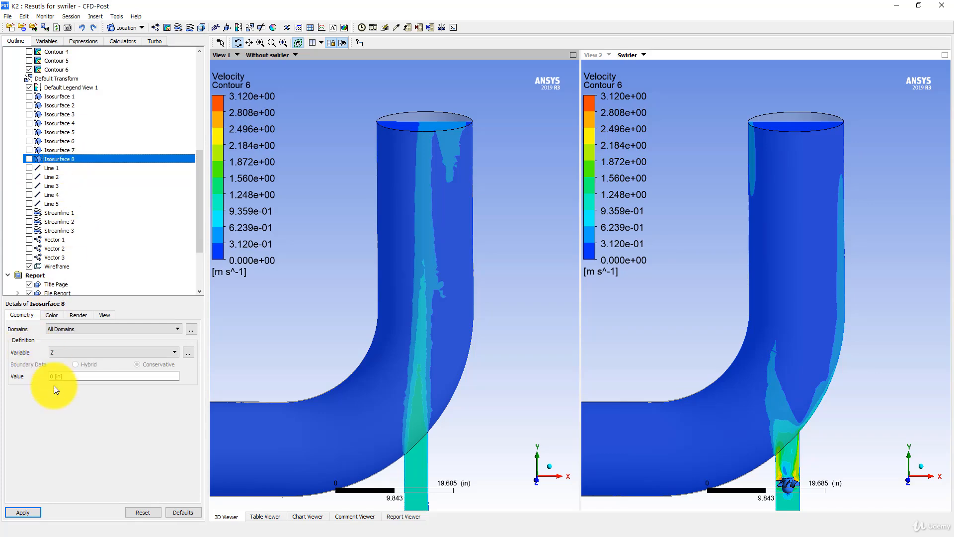
mouse_move(426, 277)
mouse_down()
mouse_move(437, 287)
mouse_move(439, 339)
mouse_move(437, 252)
mouse_move(436, 273)
mouse_up()
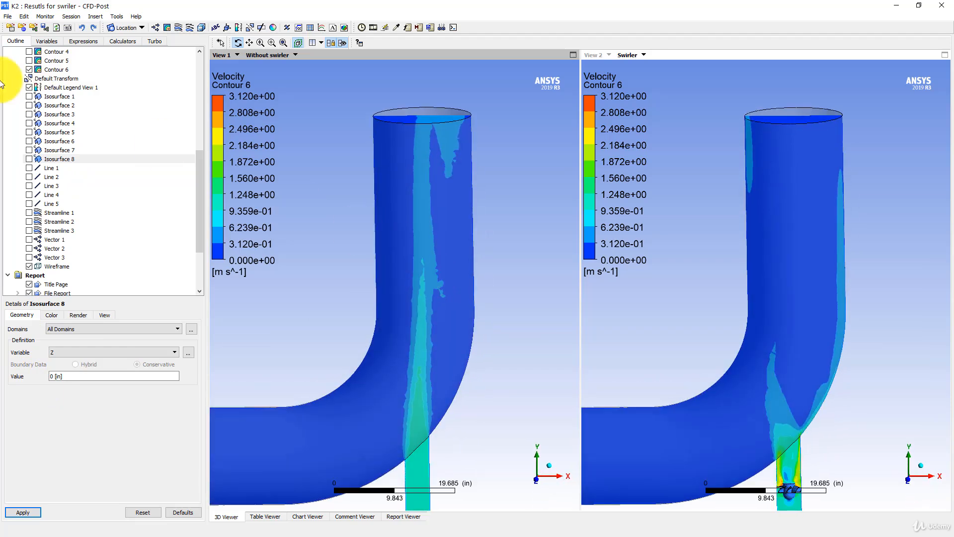
Activate the Swirler view and reapply Contour 6 with velocity on Isosurface 8
scroll(57, 112, up, 2)
click(56, 122)
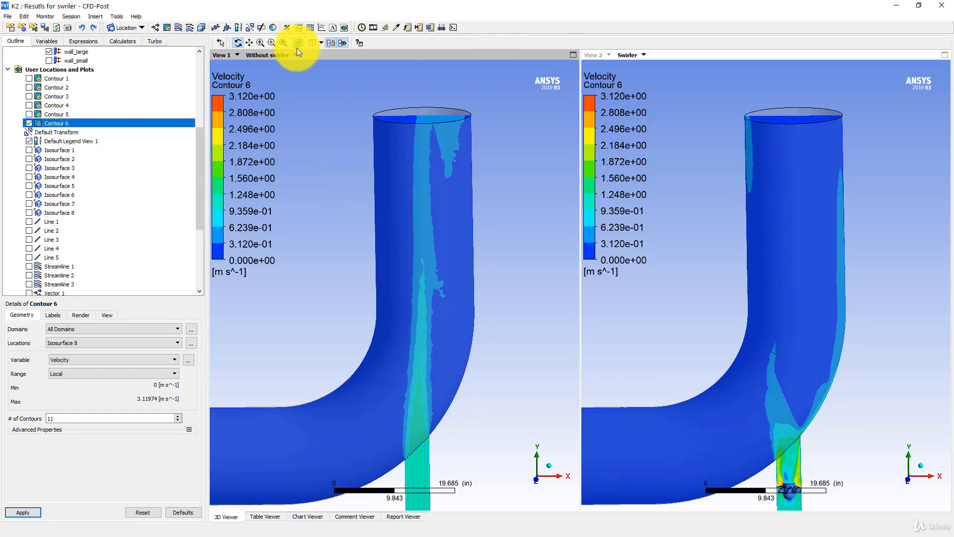
click(646, 56)
click(646, 56)
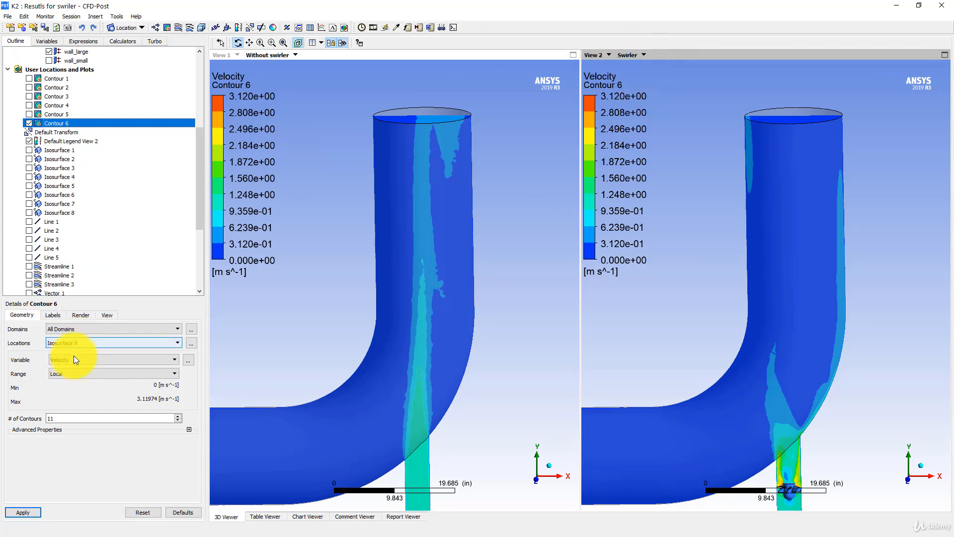
click(34, 510)
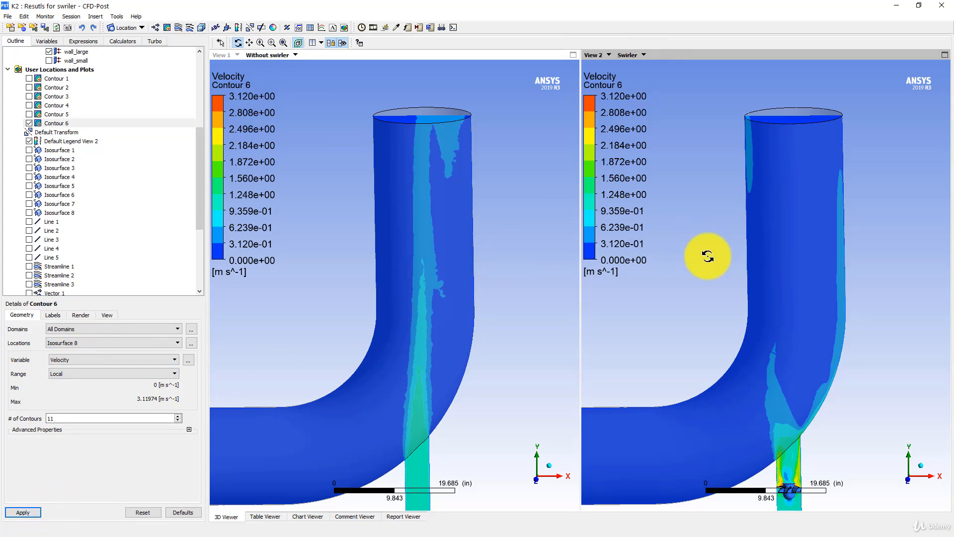
mouse_move(702, 253)
mouse_down()
mouse_move(735, 208)
mouse_move(699, 247)
mouse_move(719, 242)
mouse_move(701, 264)
mouse_up()
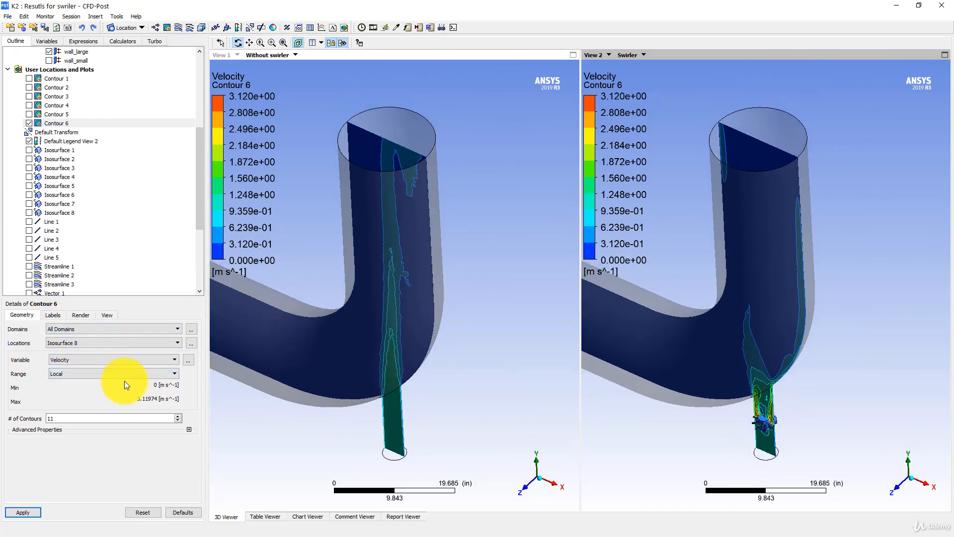
Expand the advanced properties of Contour 6 and set its number of contours to 50
click(189, 430)
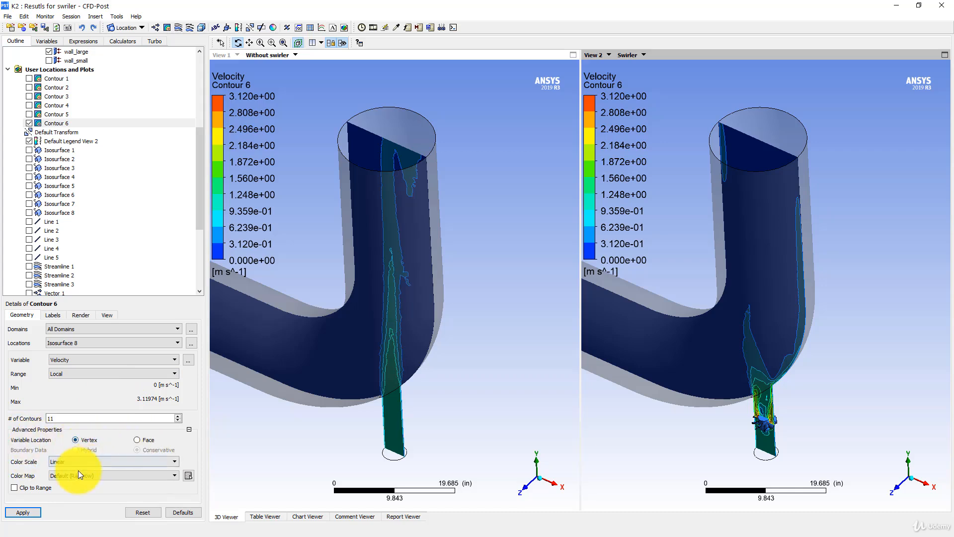
double_click(70, 418)
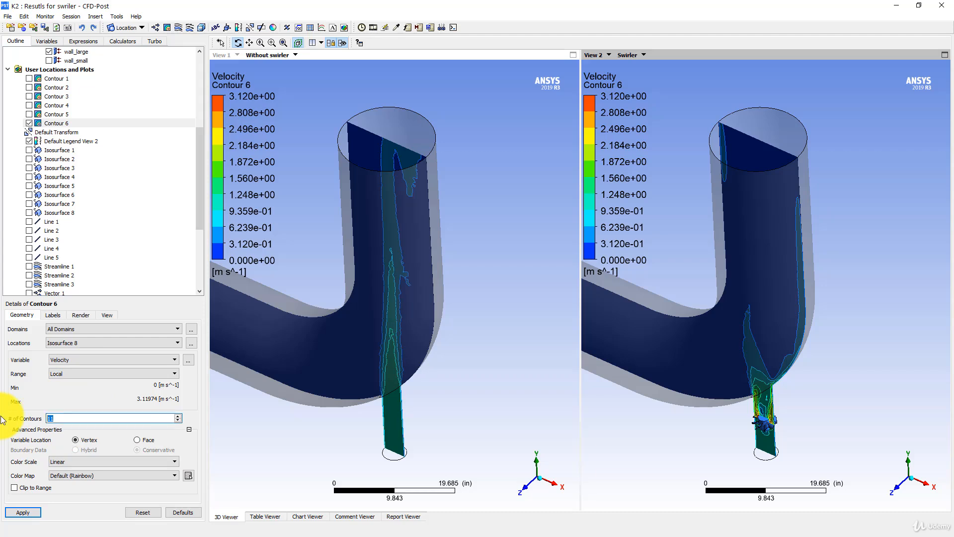
text(50)
click(39, 512)
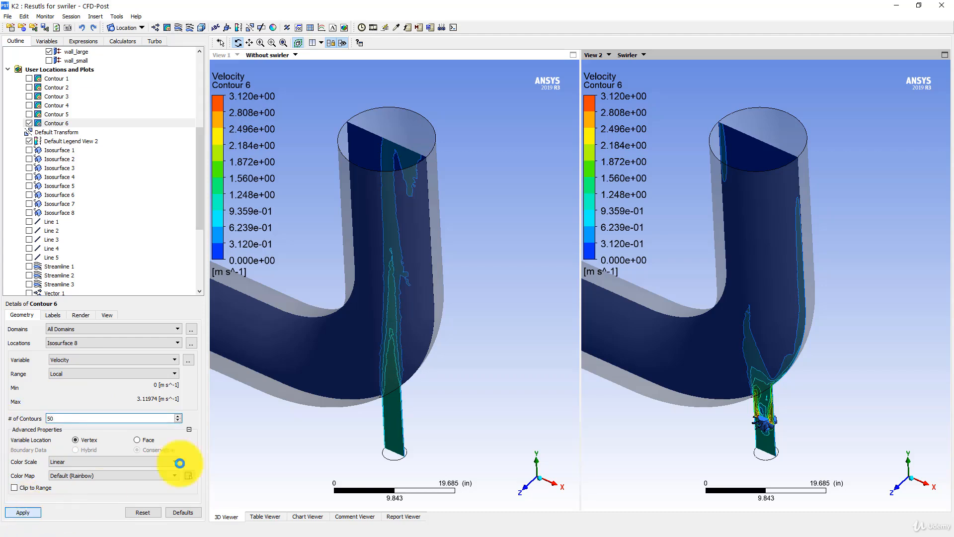
drag(586, 258, 649, 270)
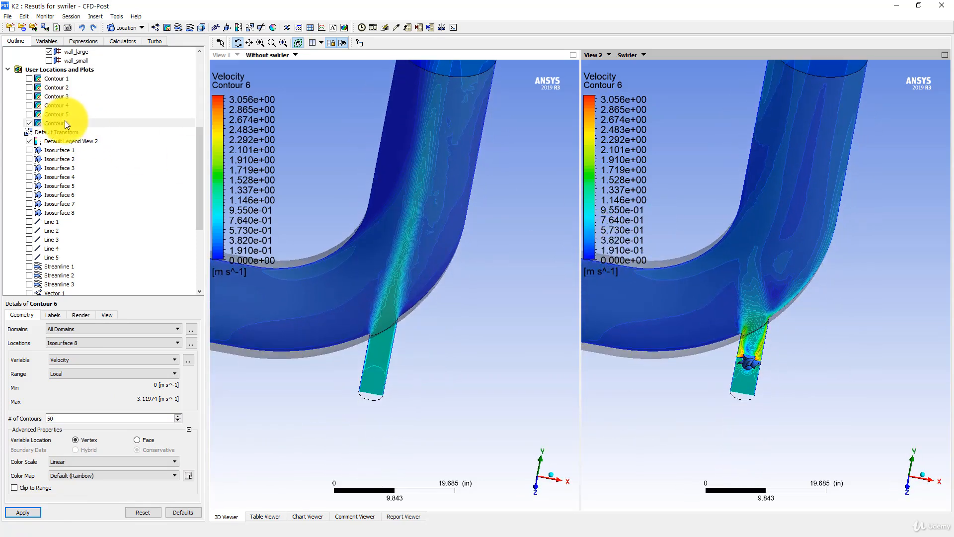
Change the Contour 6 variable to Temperature and compare the mixing in the two elbows
click(61, 124)
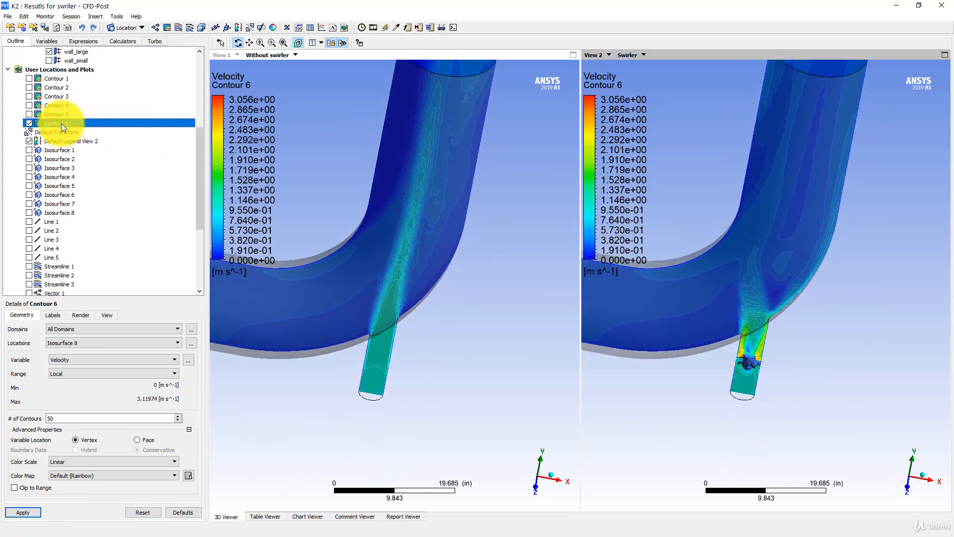
click(85, 359)
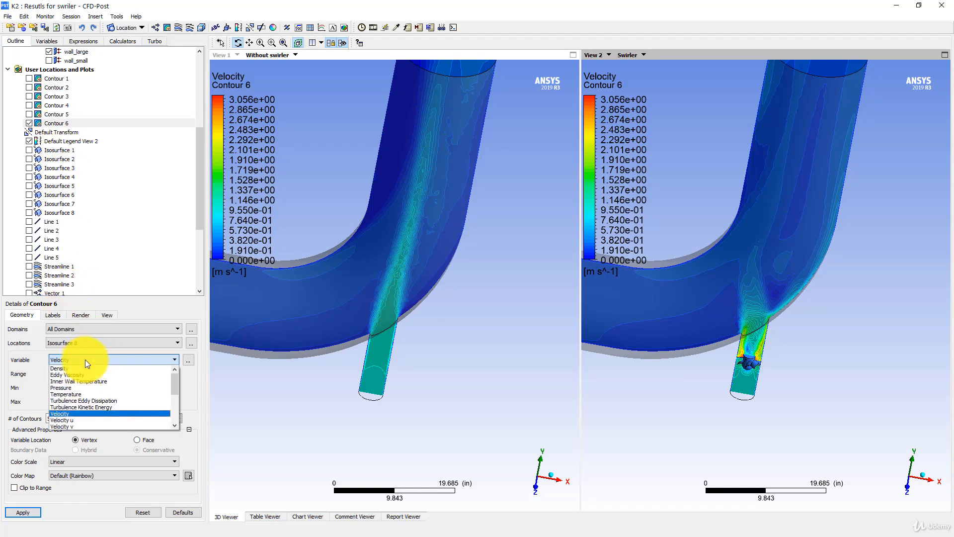
click(73, 394)
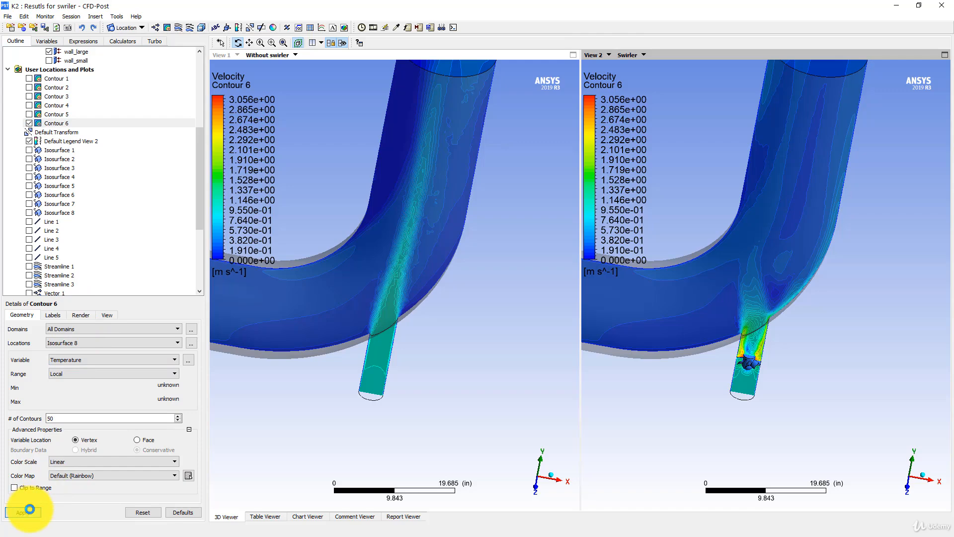
click(30, 509)
drag(603, 229, 725, 246)
middle_drag(724, 247, 760, 191)
ctrl+middle_drag(760, 191, 760, 230)
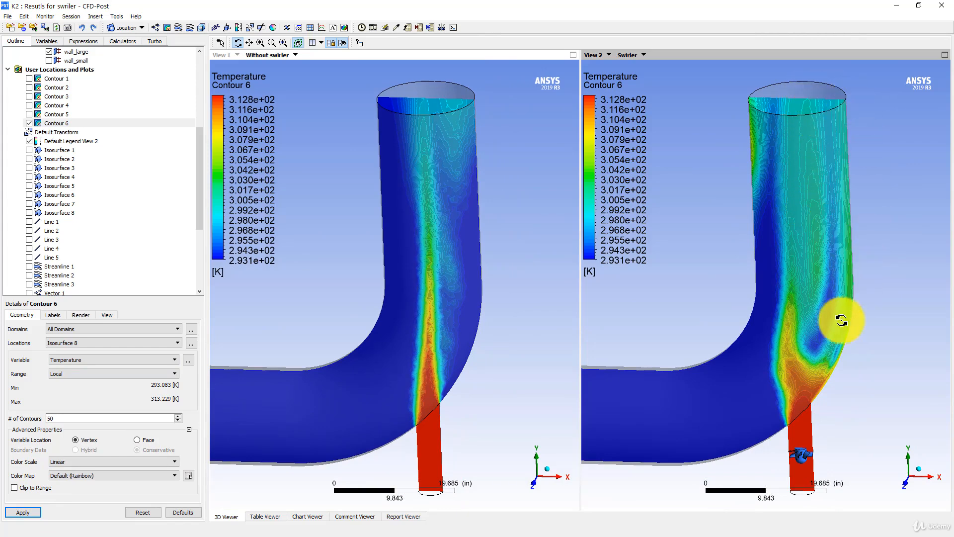
middle_drag(823, 174, 790, 269)
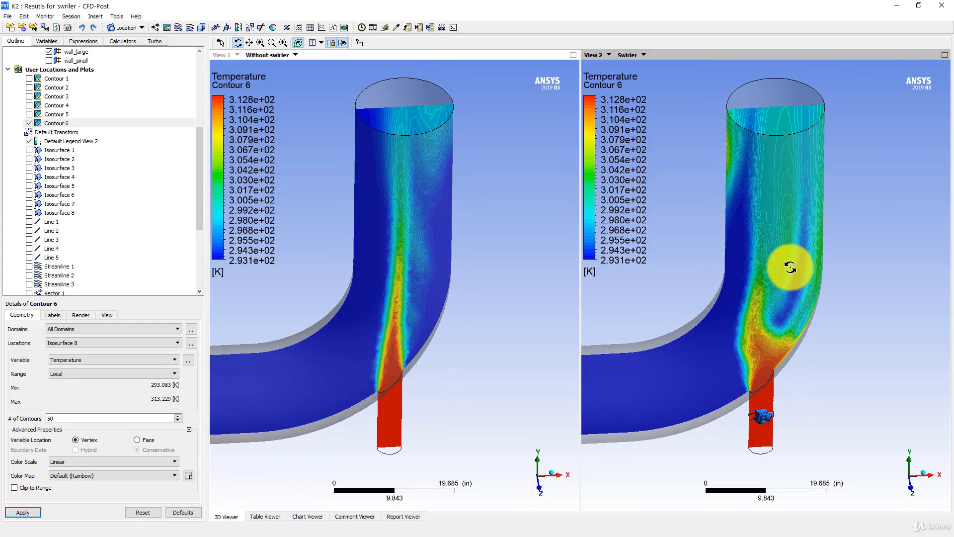
Set the number of contours for the Contour 6 temperature plot to 11
middle_drag(790, 265, 140, 255)
drag(64, 418, 20, 411)
text(11)
click(23, 512)
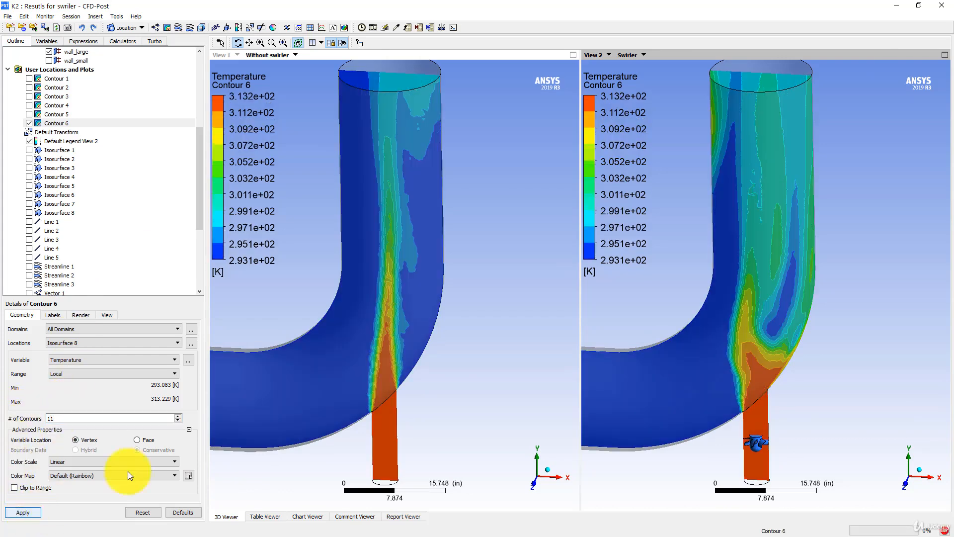
middle_drag(724, 257, 726, 253)
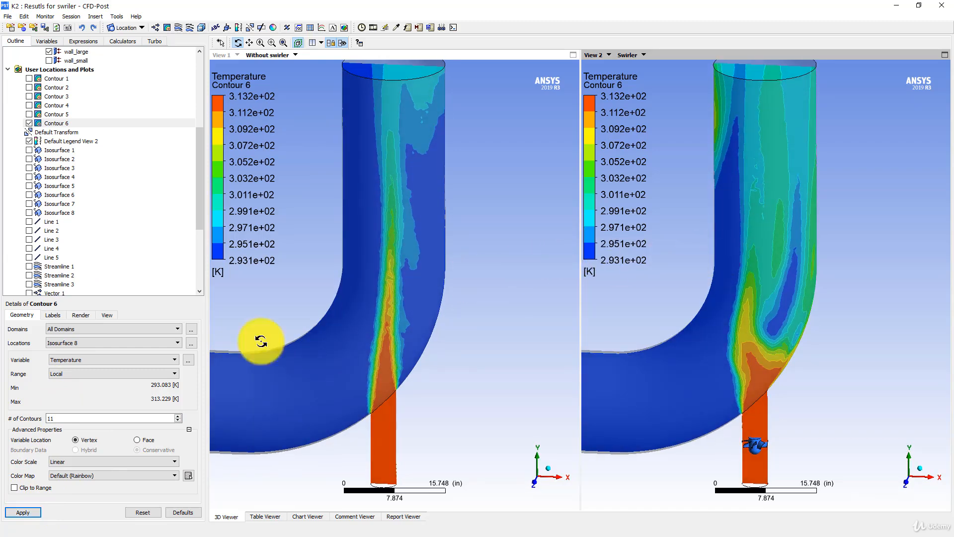
Turn on constant coloring for the Contour 6 contour lines, using the User Specified color mode with black lines
click(84, 314)
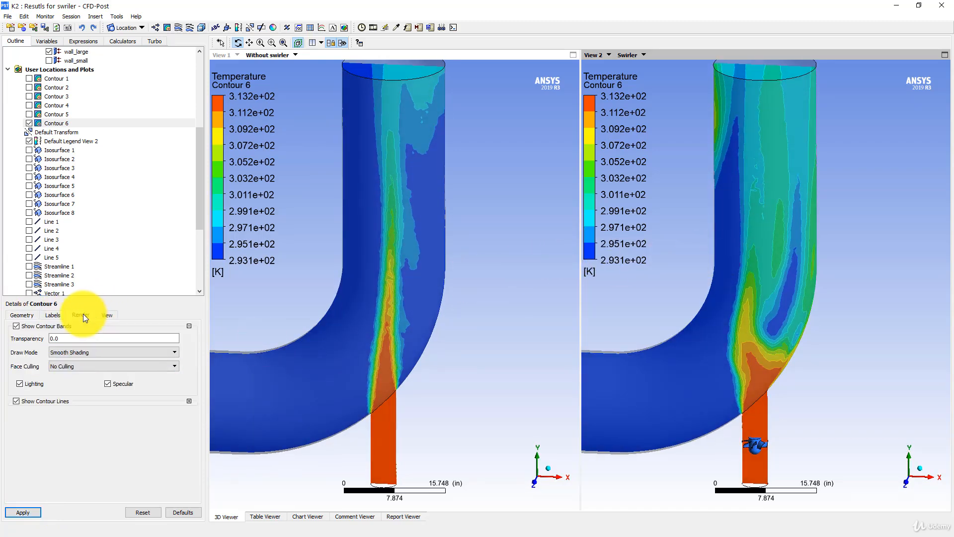
click(189, 401)
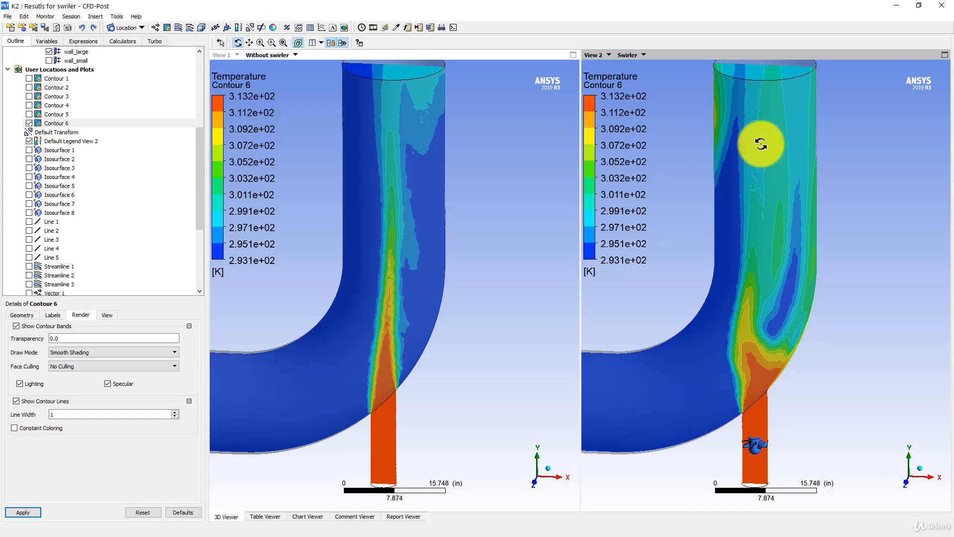
click(42, 430)
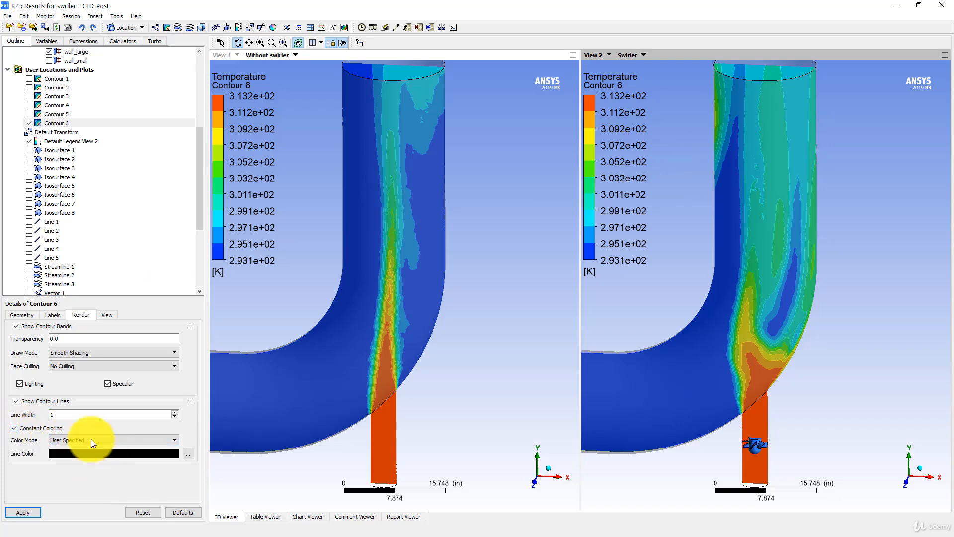
click(30, 511)
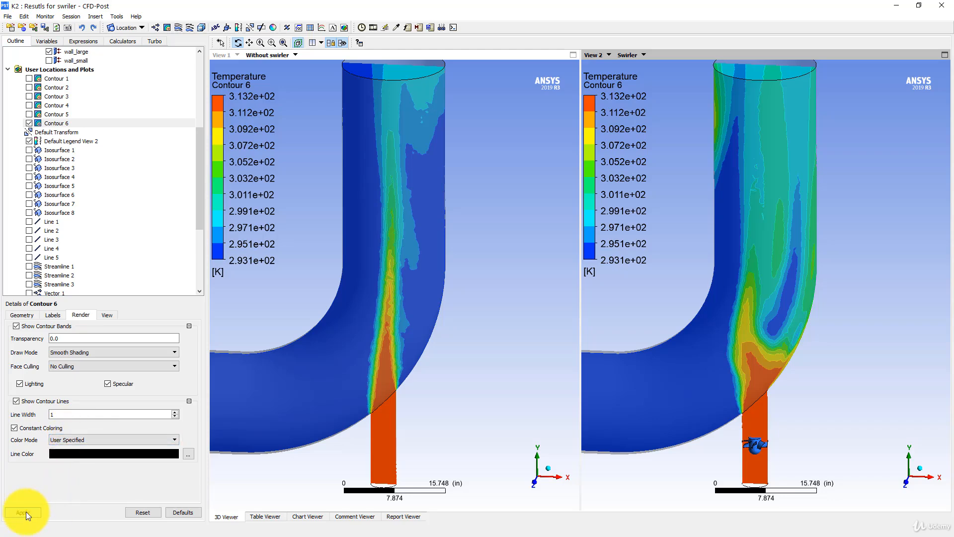
drag(680, 239, 767, 186)
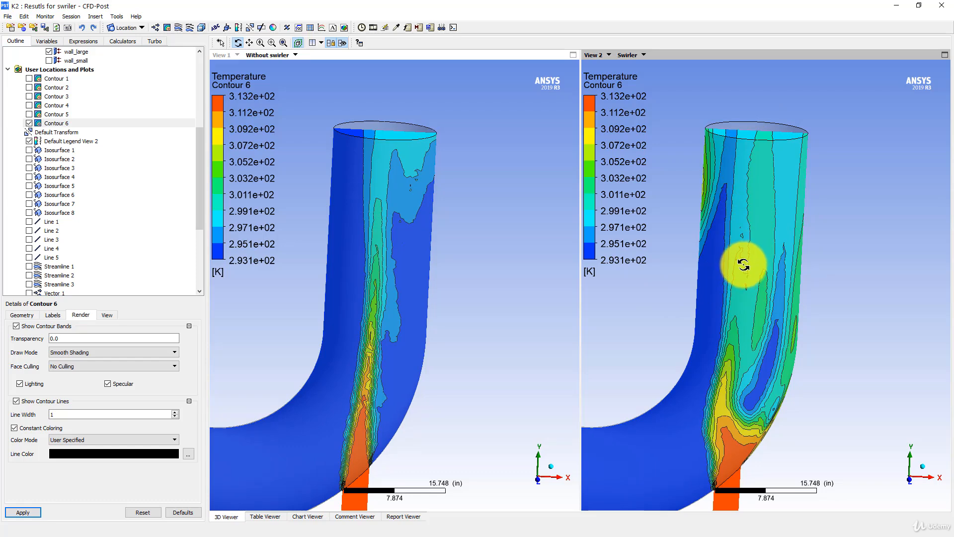
middle_drag(747, 262, 780, 219)
Show Line 5 across the vertical pipe over the temperature contours
scroll(741, 285, down, 1)
scroll(67, 248, down, 3)
scroll(68, 248, down, 1)
click(29, 150)
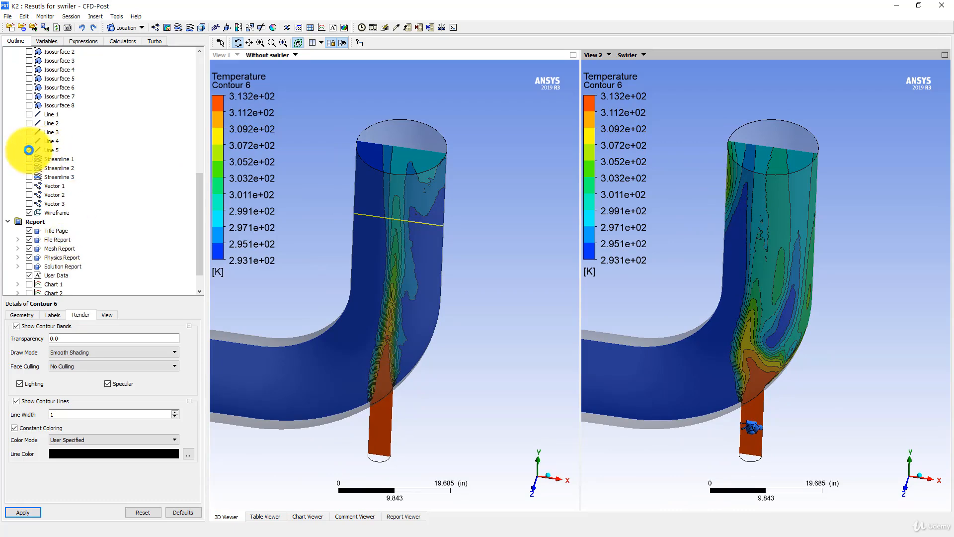
Turn the elbows to face Line 5 in the vertical pipe, and open Chart 3 to compare its curves for both cases
middle_drag(426, 255, 439, 239)
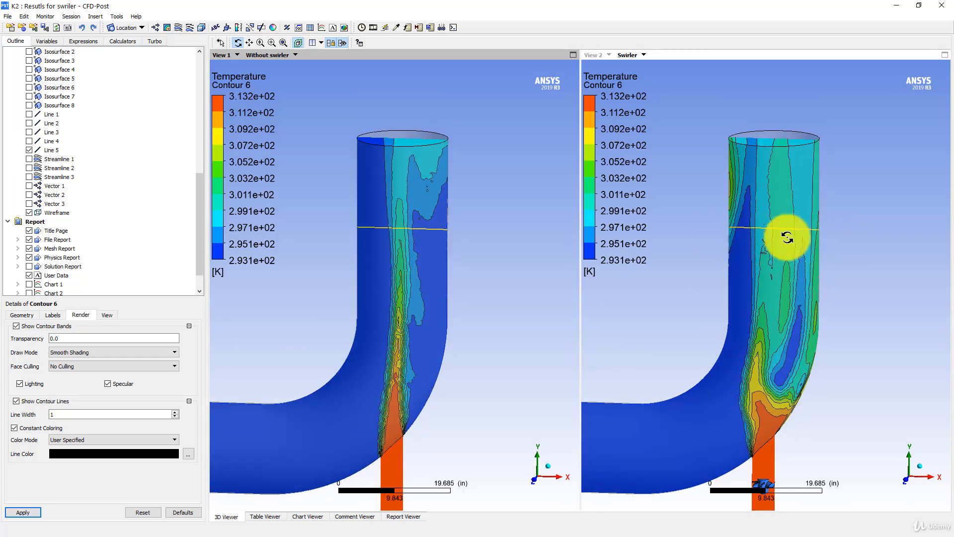
scroll(75, 279, down, 1)
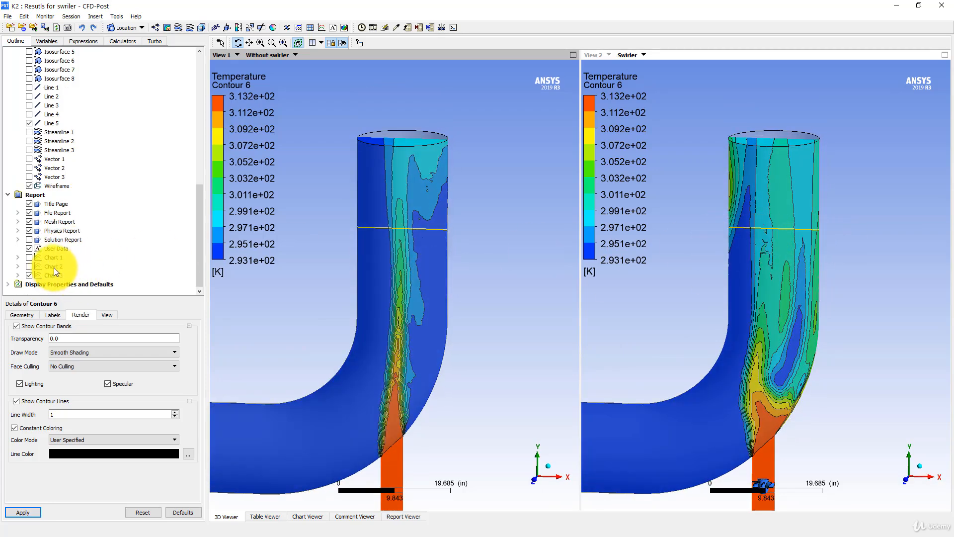
click(47, 275)
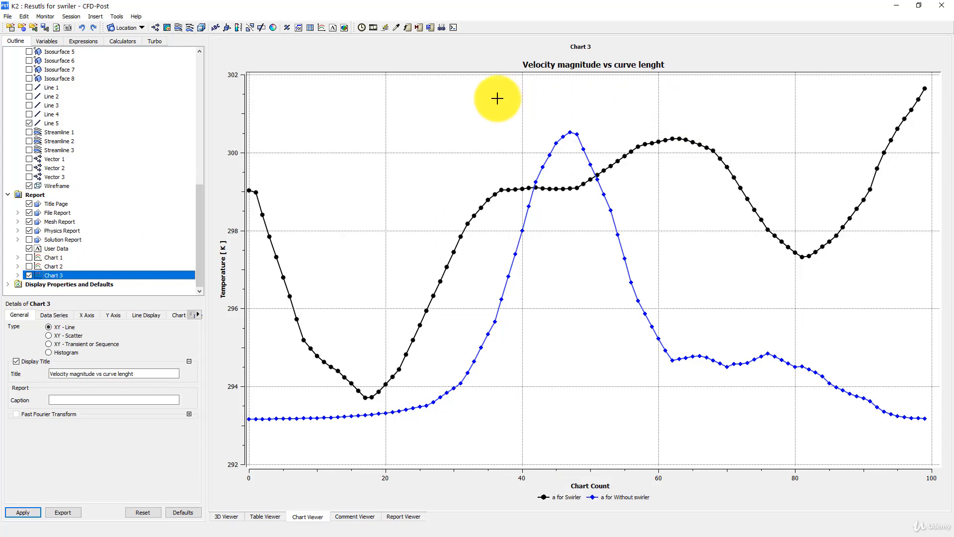
Set the Y axis variable of Chart 3 to Velocity and compare the curves with and without the swirler
click(63, 315)
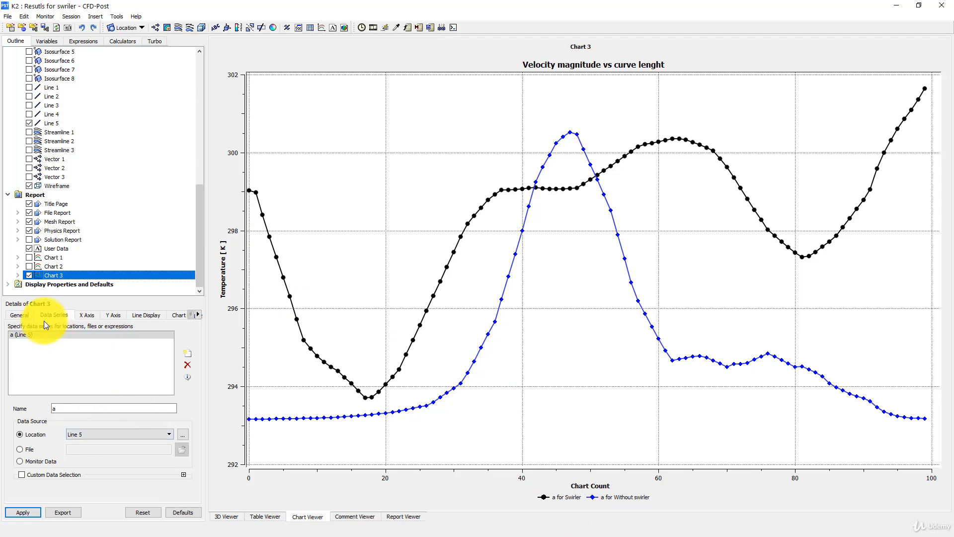
click(115, 315)
click(98, 337)
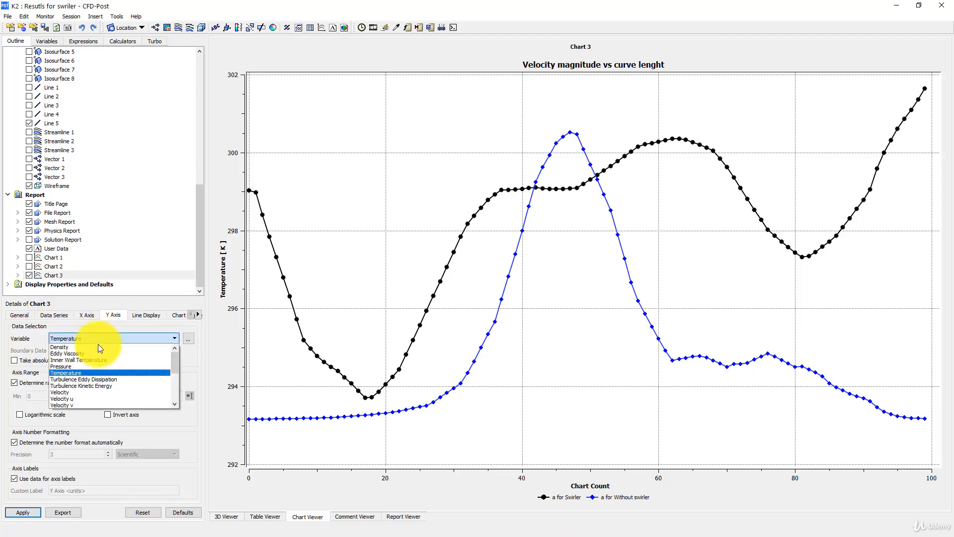
click(80, 392)
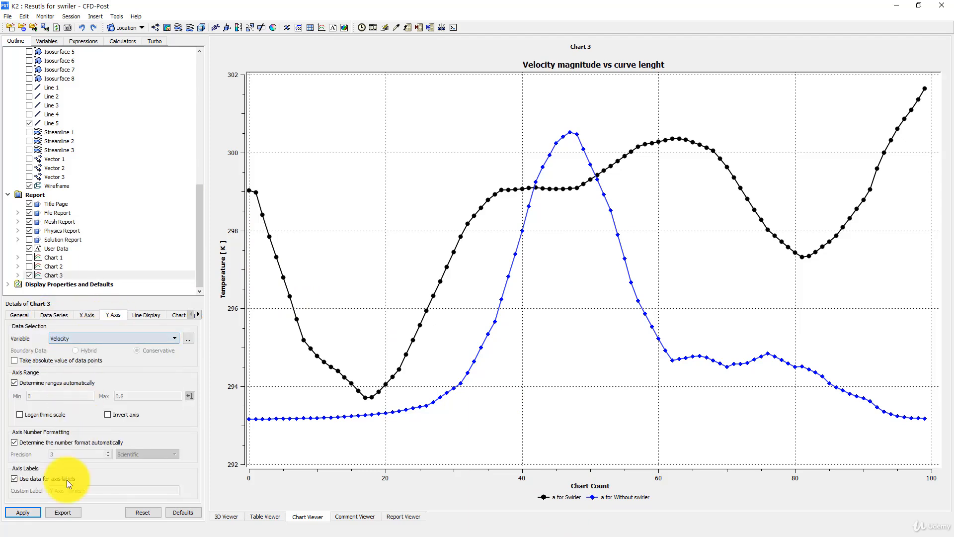
click(32, 514)
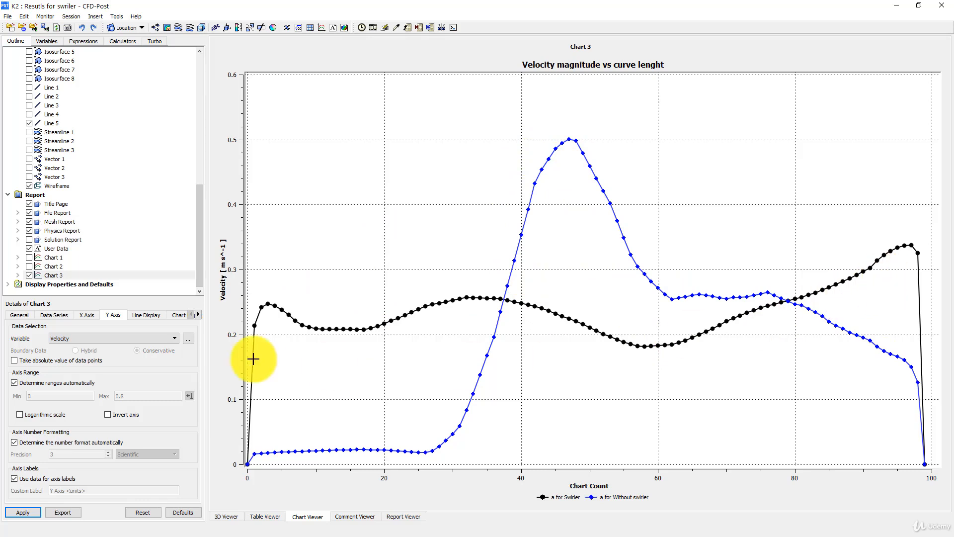
Change the Y axis variable of Chart 3 to Pressure and compare the two cases along Line 5
click(81, 338)
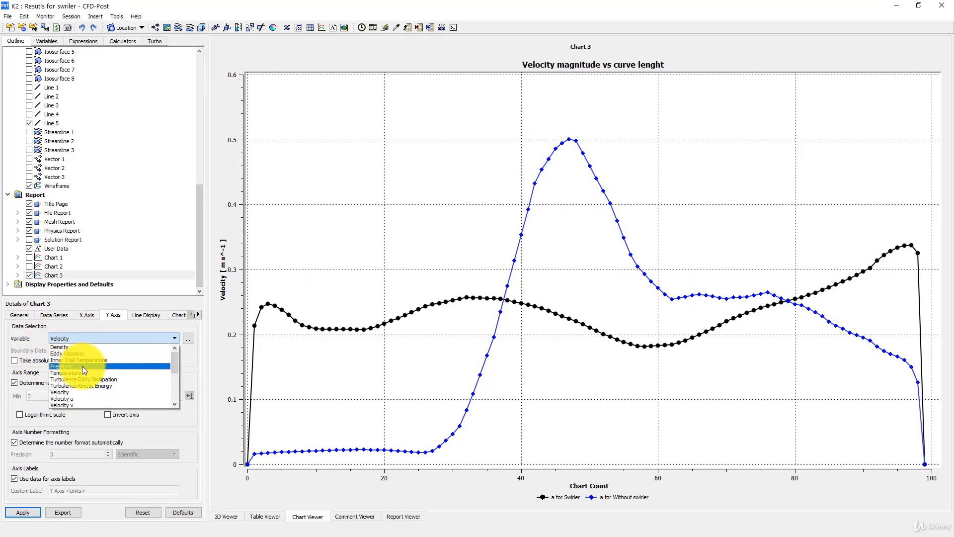
click(82, 366)
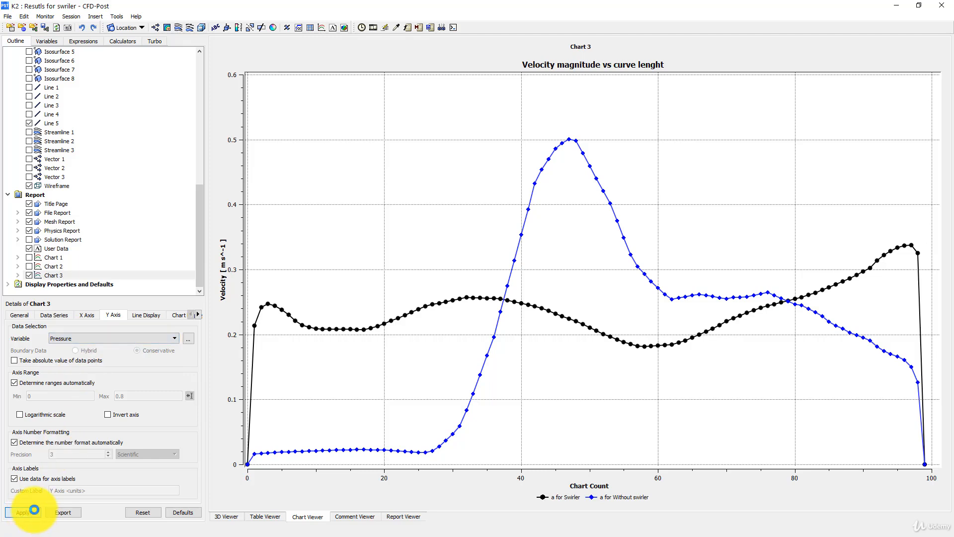
click(34, 509)
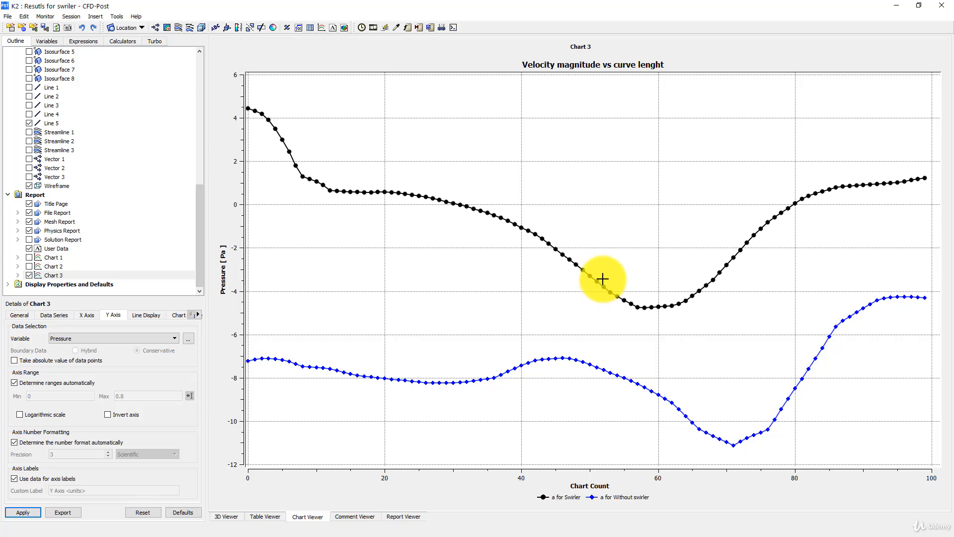
Set the Y axis variable of Chart 3 back to Temperature and update the chart
click(76, 338)
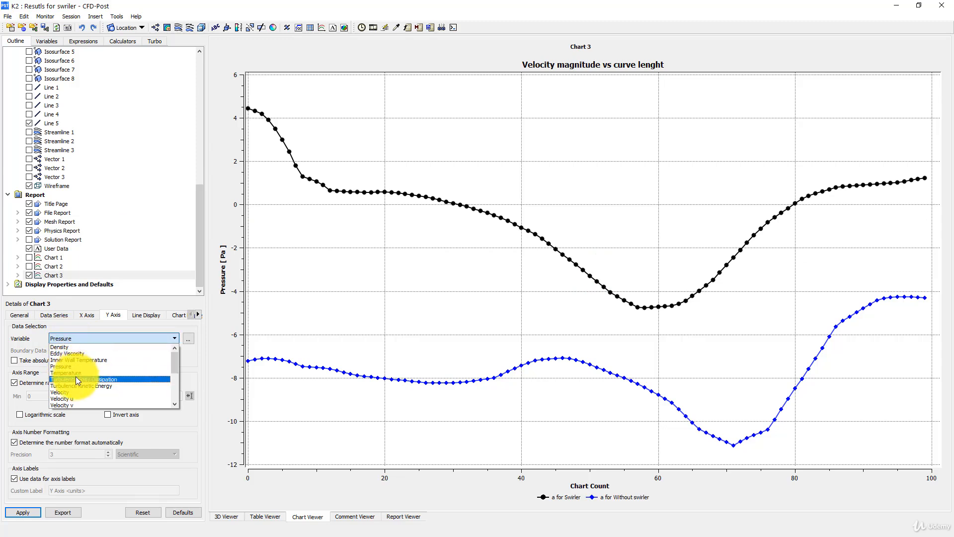
click(76, 370)
click(23, 511)
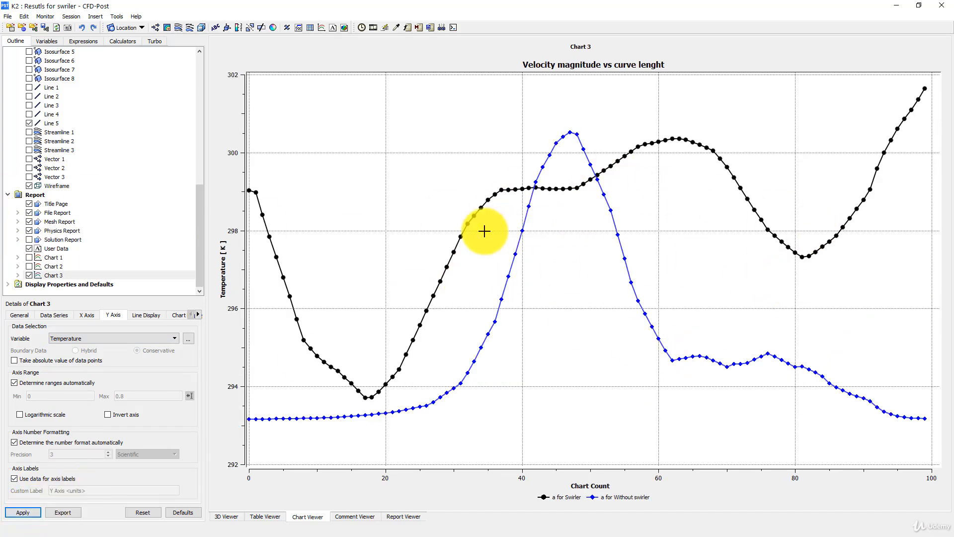
Return to the 3D view and examine the temperature contours around the swirler inlet and Line 5 in both elbows
click(225, 516)
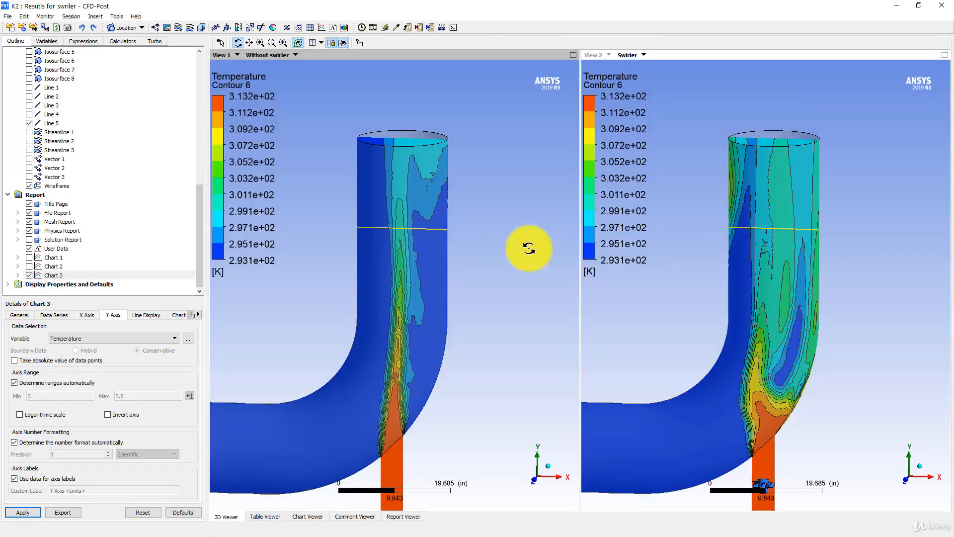
mouse_move(489, 206)
mouse_down()
mouse_move(485, 243)
mouse_move(485, 213)
mouse_move(454, 216)
mouse_move(461, 228)
mouse_up()
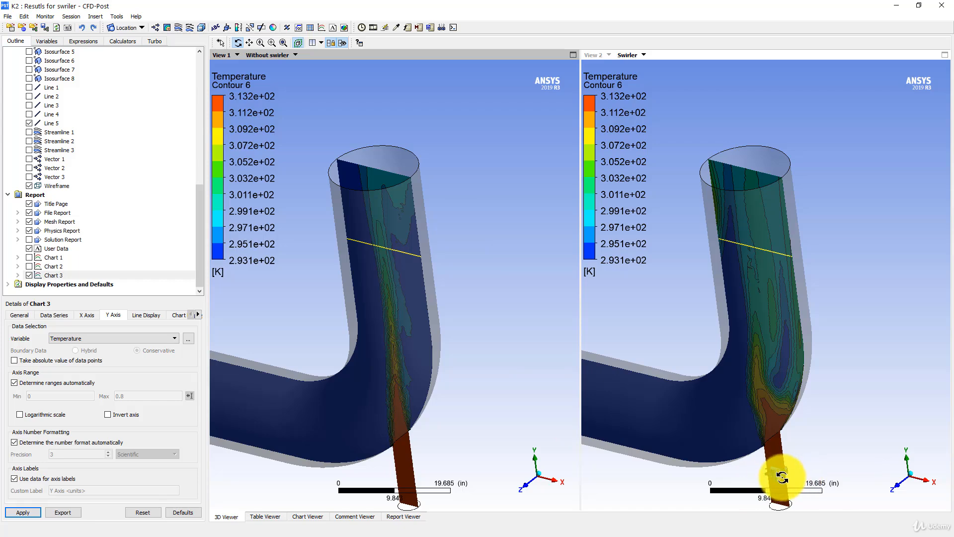
mouse_move(786, 446)
mouse_down()
mouse_move(794, 405)
mouse_move(807, 418)
mouse_move(784, 449)
mouse_up()
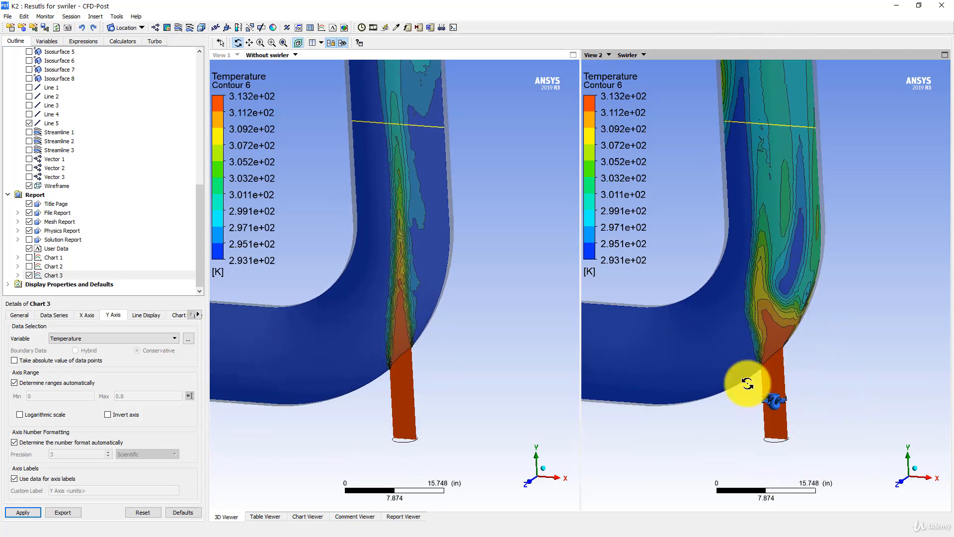